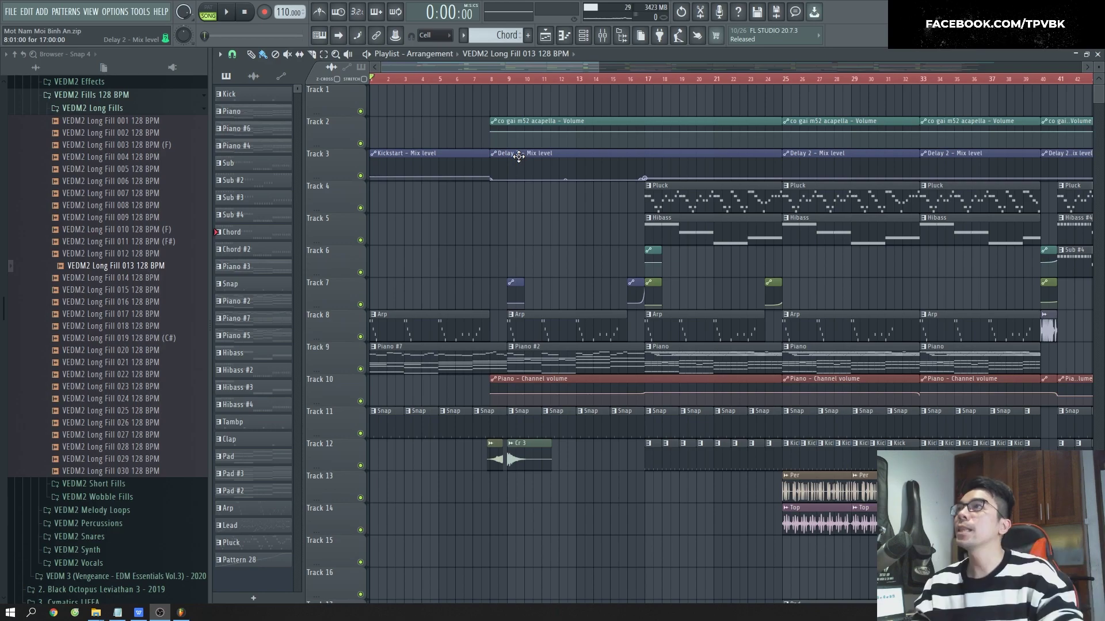
- Narrow the file browser and look over the playlist arrangement from the intro to the closing bars
{"action": "left_click_drag", "start_coordinate": [210, 264], "coordinate": [181, 264]}
{"action": "scroll", "coordinate": [347, 237], "scroll_direction": "down", "scroll_amount": 3}
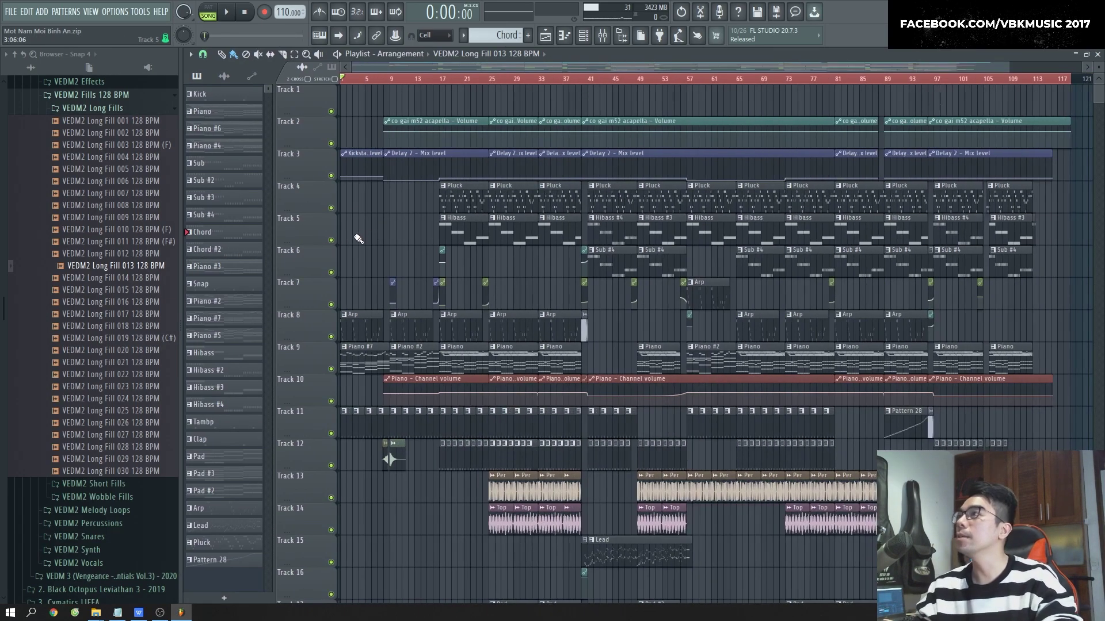
{"action": "scroll", "coordinate": [416, 224], "scroll_direction": "down", "scroll_amount": 3}
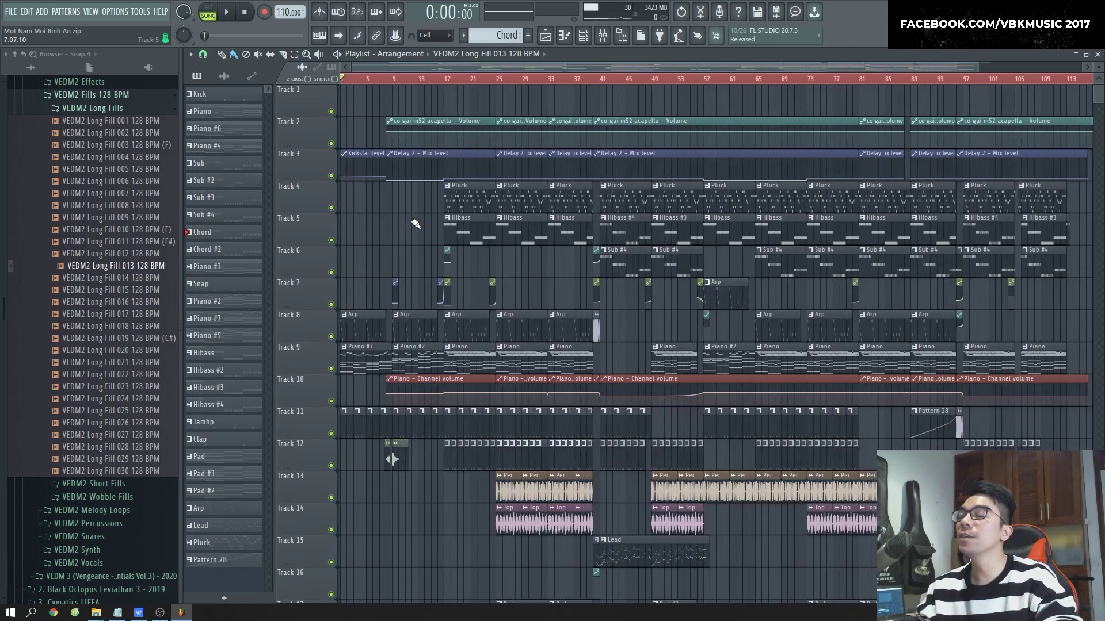
{"action": "scroll", "coordinate": [593, 248], "scroll_direction": "up", "scroll_amount": 5}
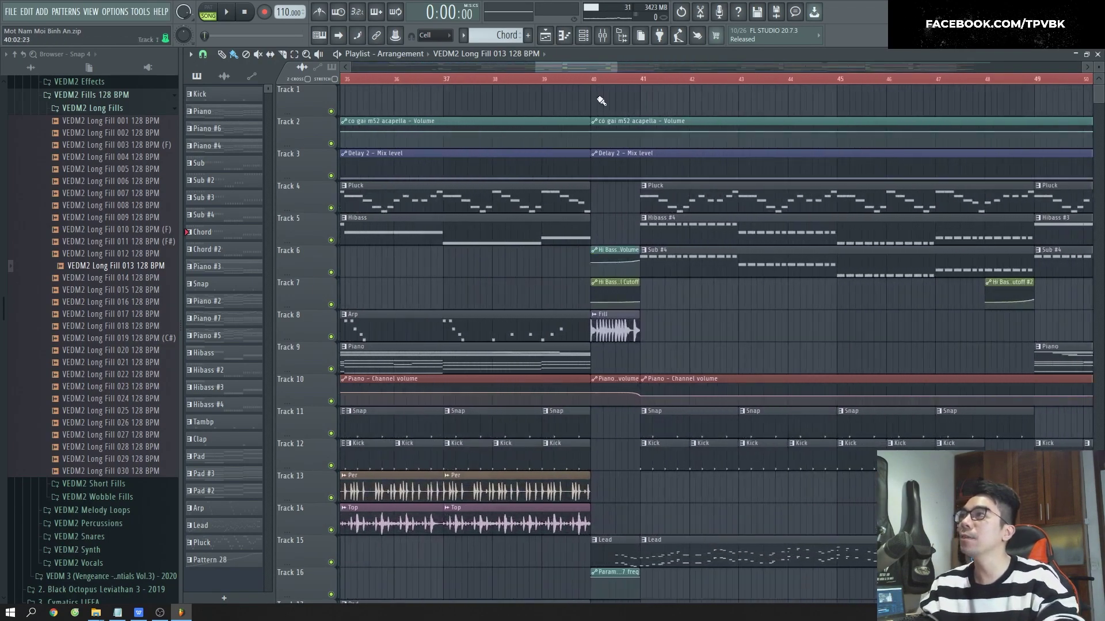
{"action": "scroll", "coordinate": [511, 100], "scroll_direction": "down", "scroll_amount": 3}
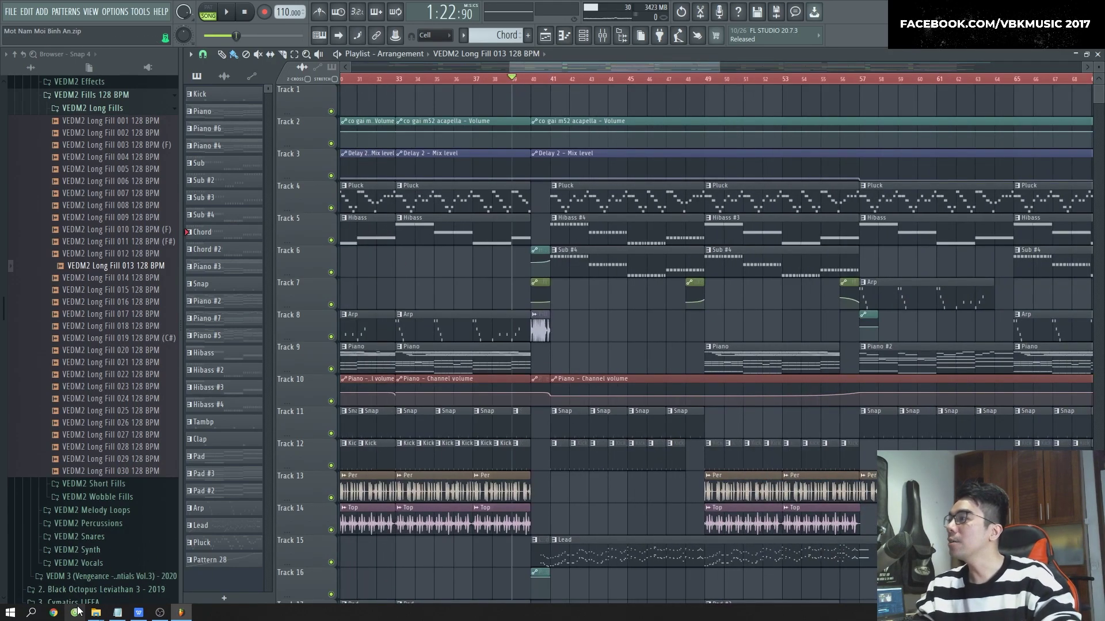
{"action": "left_click", "coordinate": [77, 610]}
{"action": "left_click", "coordinate": [357, 165]}
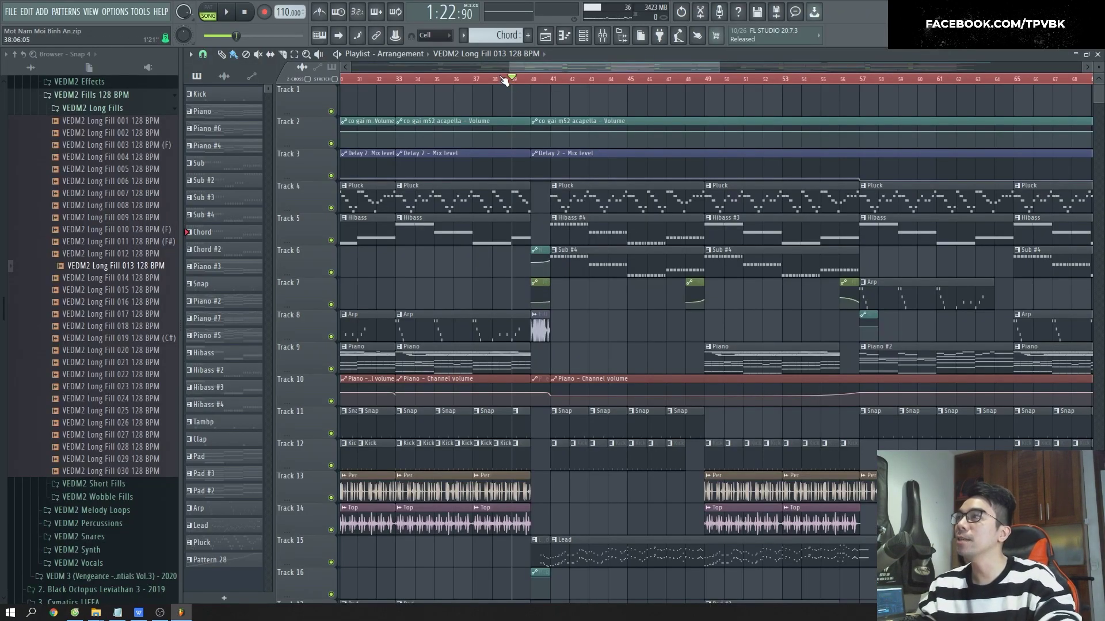
{"action": "scroll", "coordinate": [529, 214], "scroll_direction": "down", "scroll_amount": 5}
{"action": "scroll", "coordinate": [909, 303], "scroll_direction": "up", "scroll_amount": 6}
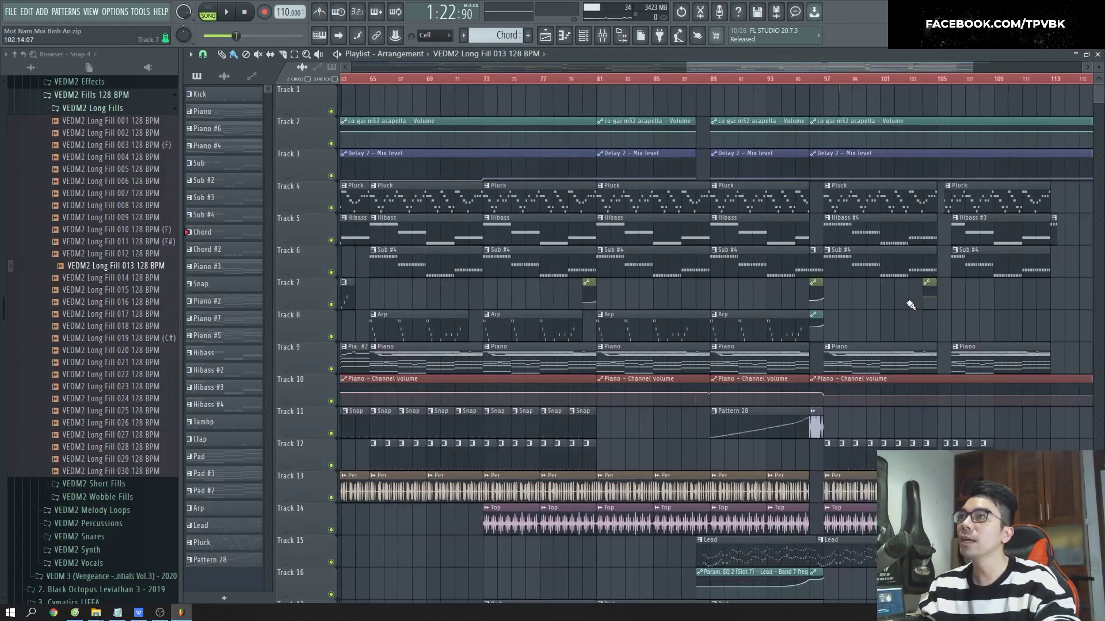
{"action": "scroll", "coordinate": [814, 266], "scroll_direction": "down", "scroll_amount": 2}
- Play the song from the Lead entry at bar 88 to about bar 113, examining the playlist tracks, and stop playback
{"action": "key", "text": "space"}
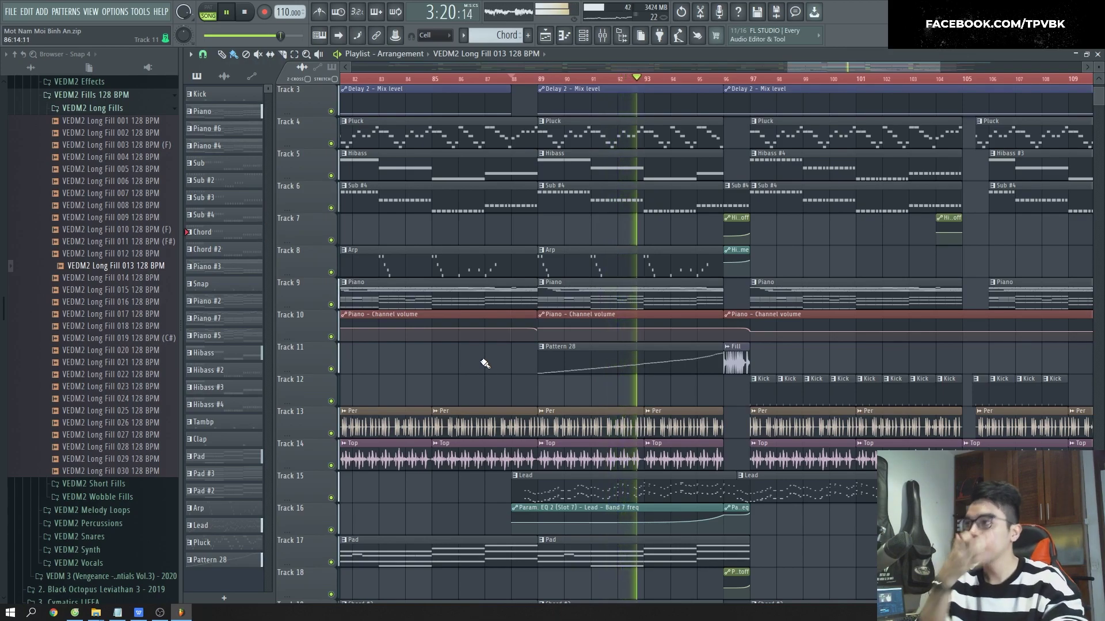
{"action": "scroll", "coordinate": [576, 398], "scroll_direction": "down", "scroll_amount": 5}
{"action": "scroll", "coordinate": [631, 420], "scroll_direction": "up", "scroll_amount": 2}
{"action": "scroll", "coordinate": [631, 417], "scroll_direction": "up", "scroll_amount": 1}
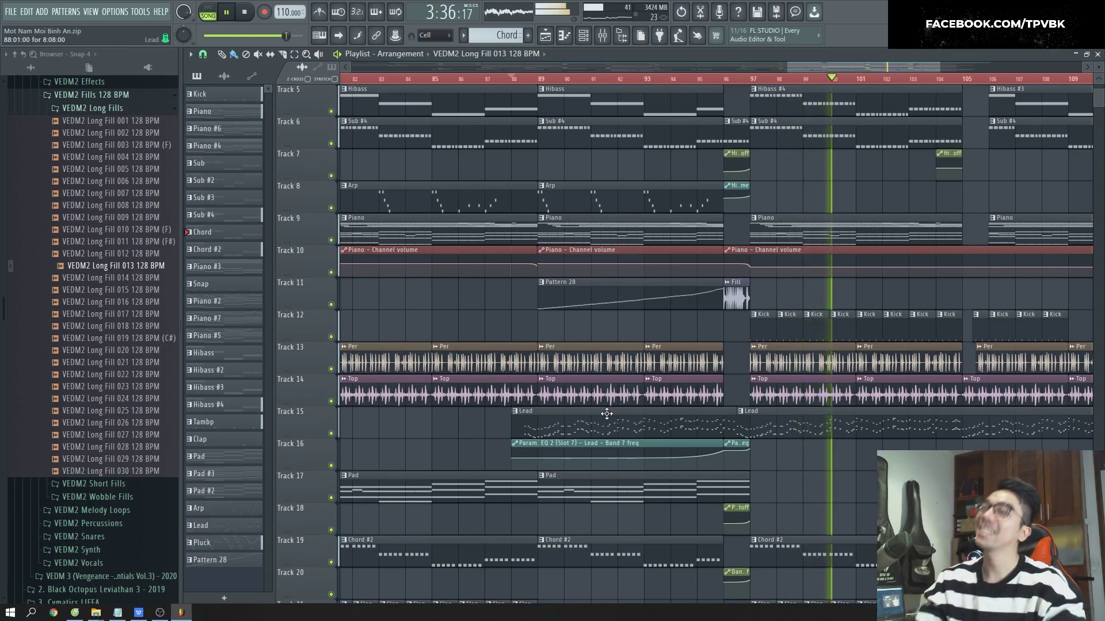
{"action": "scroll", "coordinate": [672, 316], "scroll_direction": "down", "scroll_amount": 1}
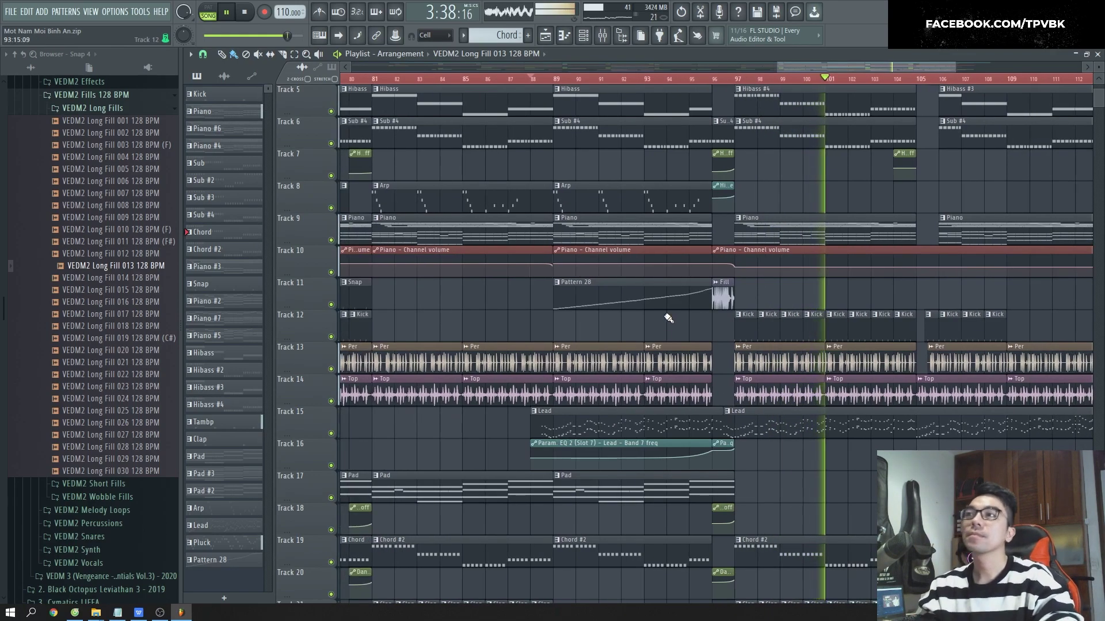
{"action": "scroll", "coordinate": [667, 319], "scroll_direction": "up", "scroll_amount": 1}
{"action": "scroll", "coordinate": [662, 322], "scroll_direction": "down", "scroll_amount": 2}
{"action": "scroll", "coordinate": [661, 324], "scroll_direction": "up", "scroll_amount": 2}
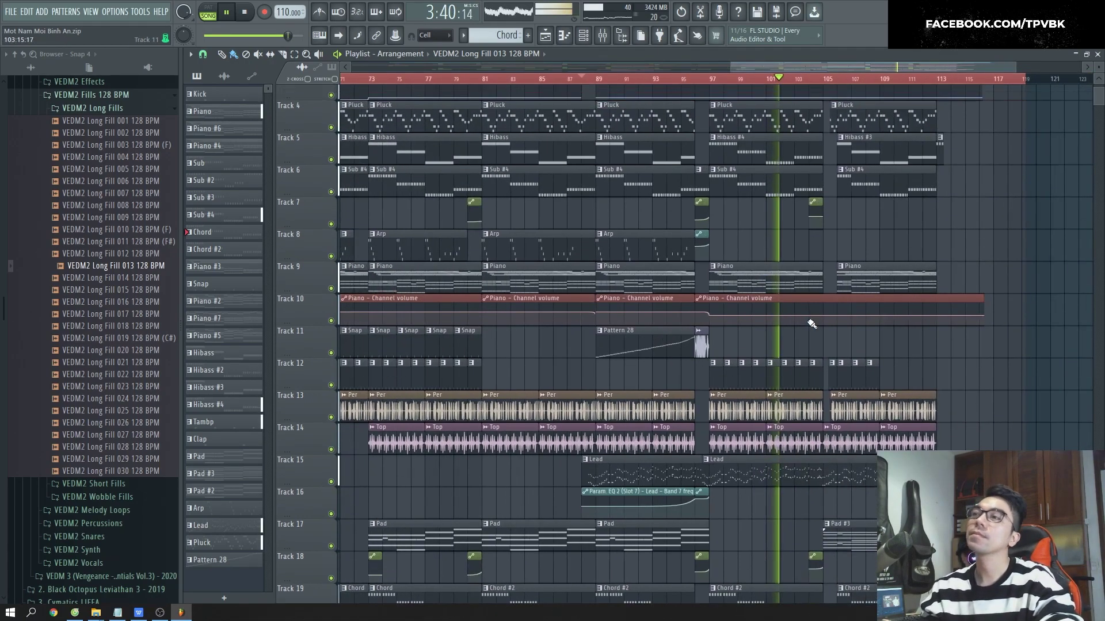
{"action": "scroll", "coordinate": [770, 291], "scroll_direction": "up", "scroll_amount": 1}
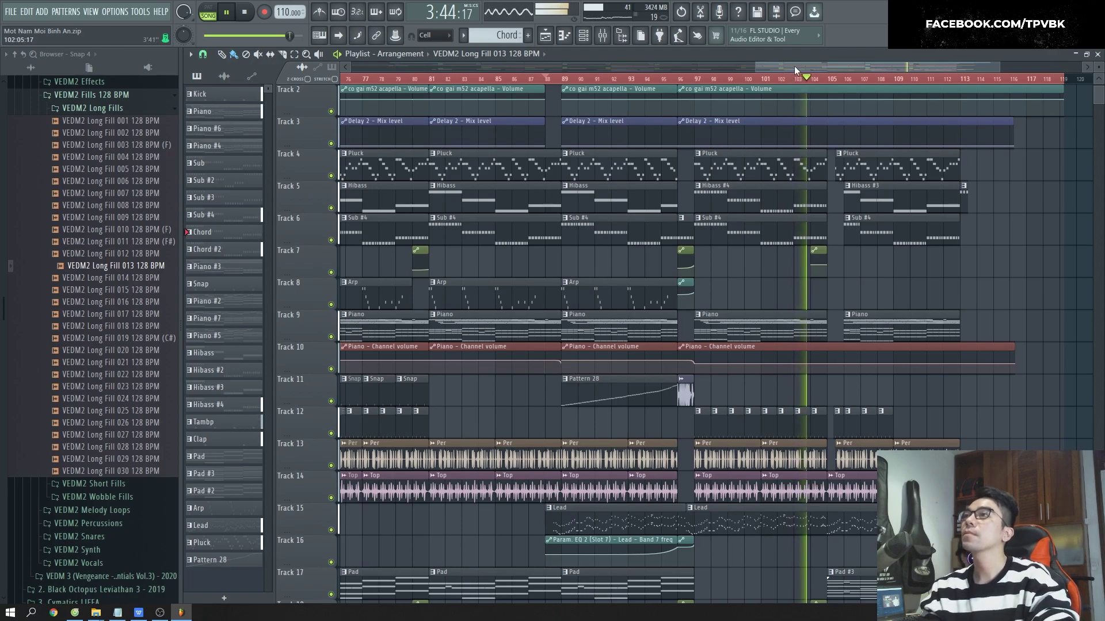
{"action": "left_click_drag", "start_coordinate": [794, 67], "coordinate": [812, 67]}
{"action": "scroll", "coordinate": [824, 267], "scroll_direction": "down", "scroll_amount": 1}
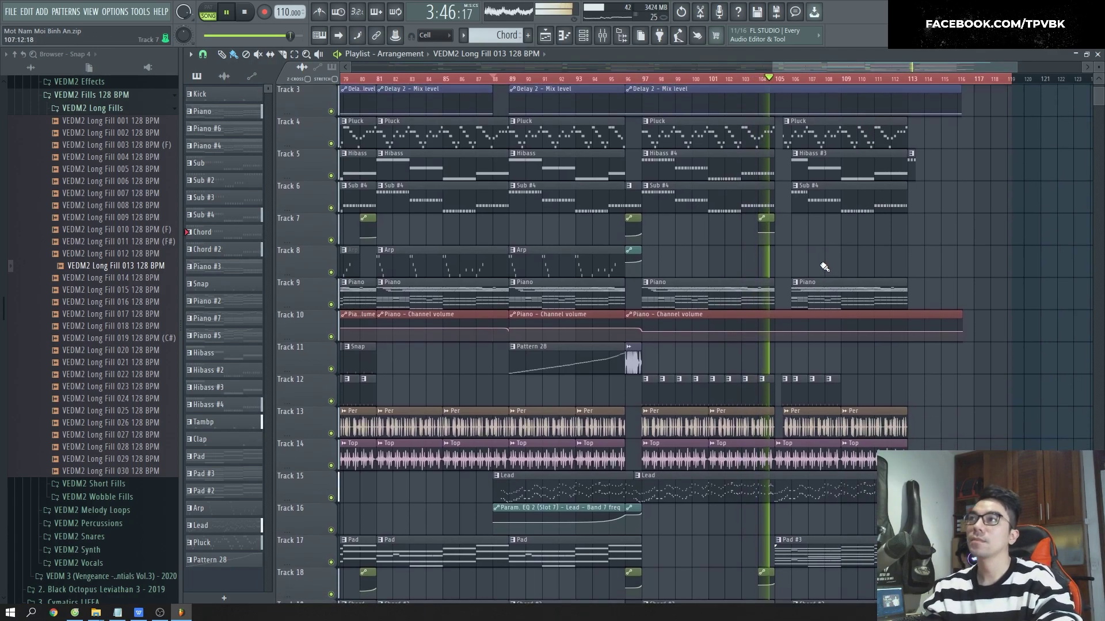
{"action": "scroll", "coordinate": [823, 262], "scroll_direction": "up", "scroll_amount": 3}
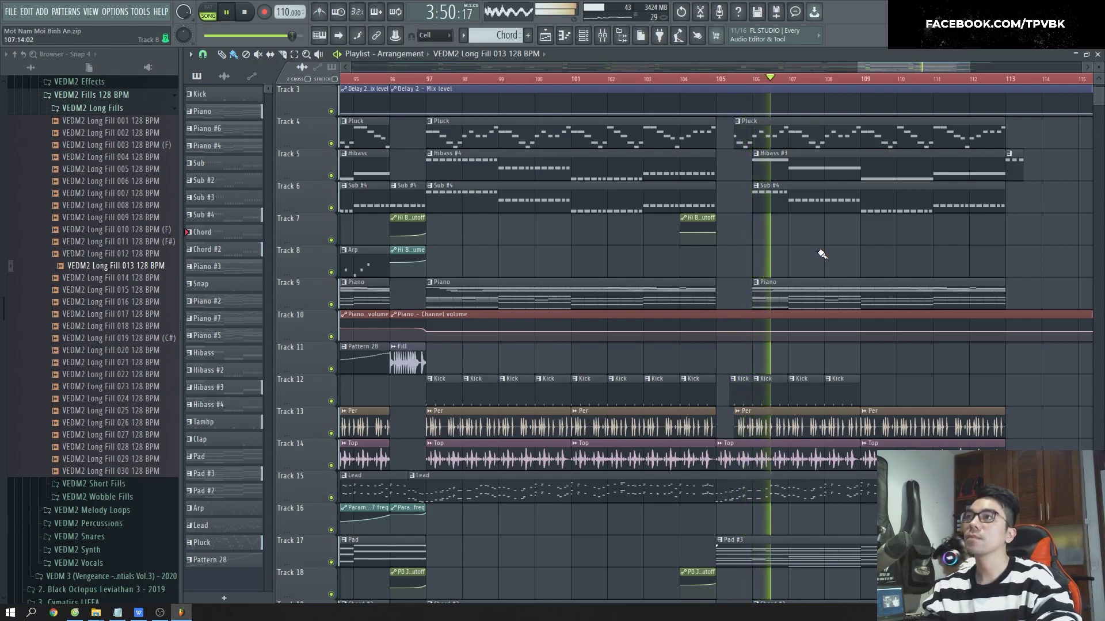
{"action": "scroll", "coordinate": [822, 255], "scroll_direction": "down", "scroll_amount": 6}
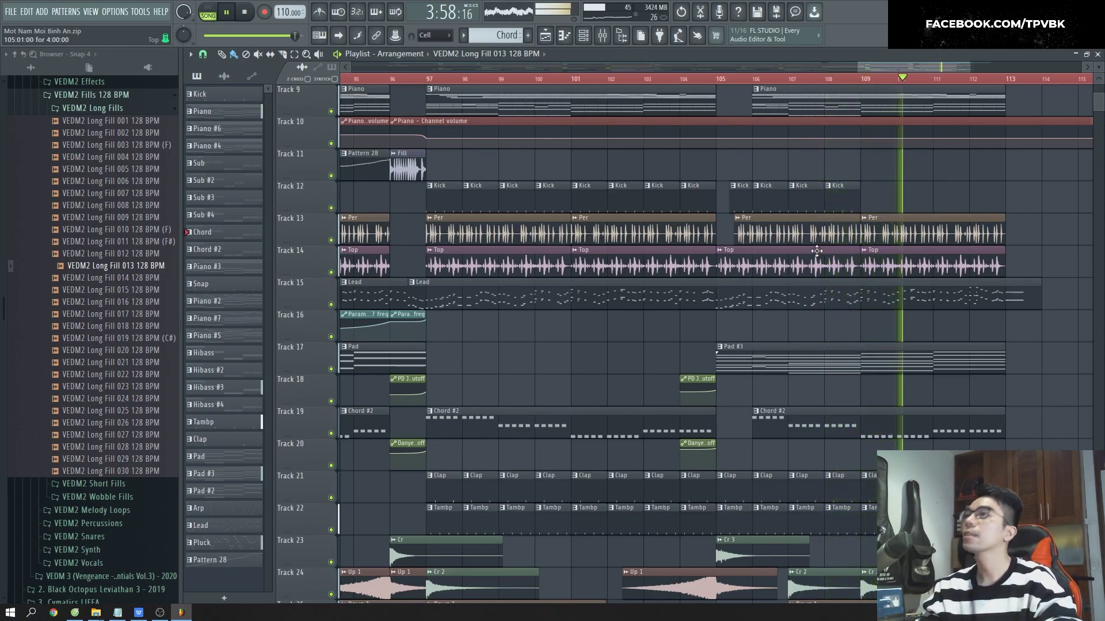
{"action": "scroll", "coordinate": [817, 251], "scroll_direction": "down", "scroll_amount": 2}
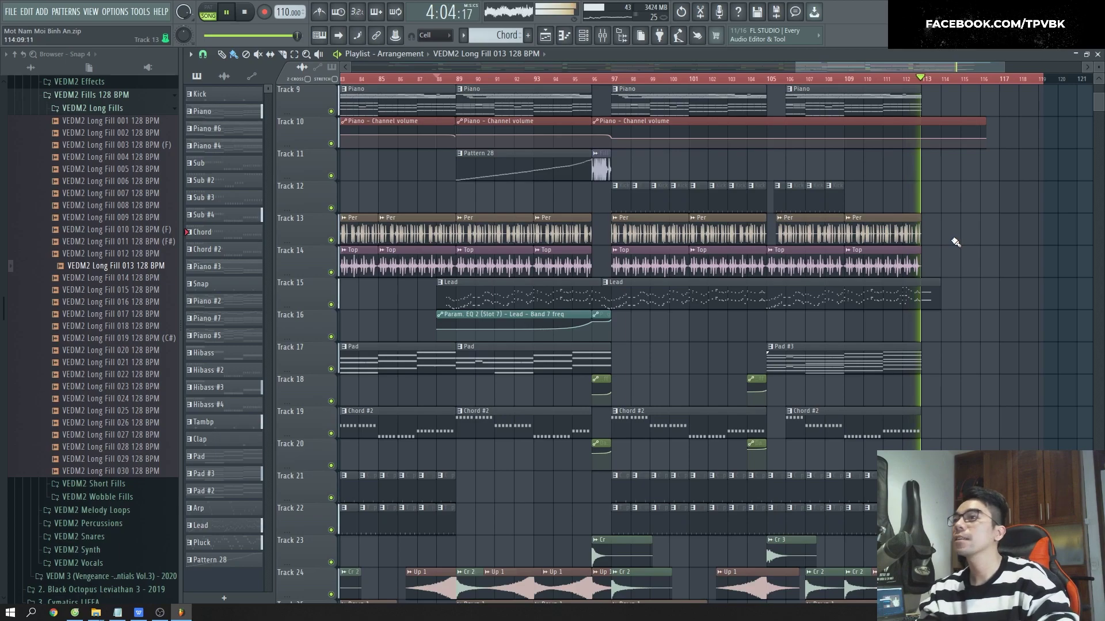
{"action": "key", "text": "space"}
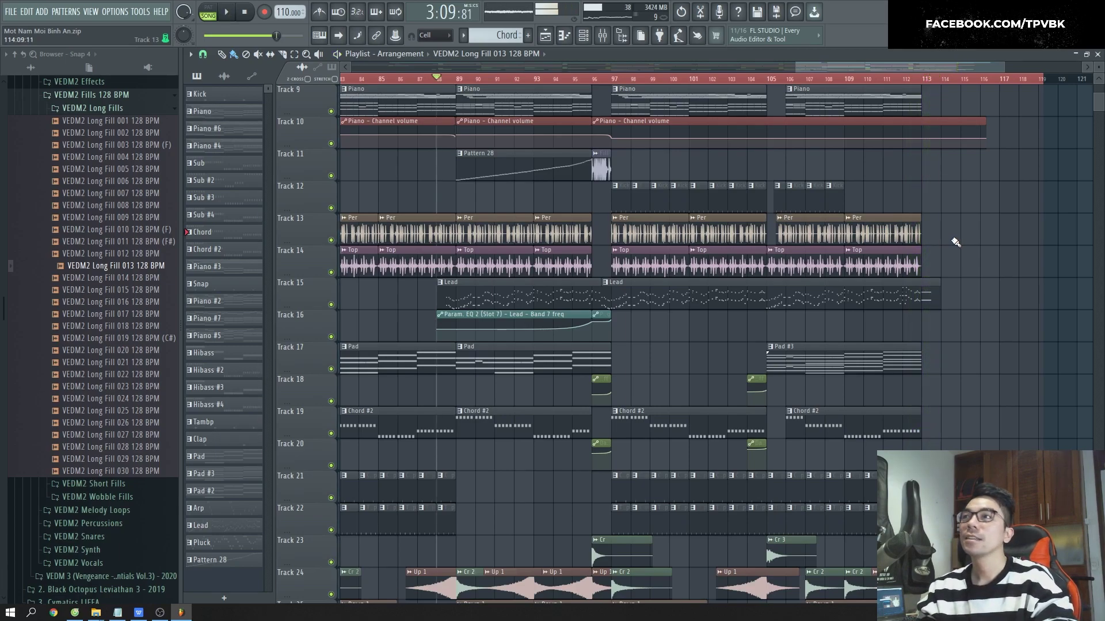
- Show the mixer below the playlist and open Fruity parametric EQ 2 on the Per track
{"action": "left_click_drag", "start_coordinate": [858, 67], "coordinate": [834, 67]}
{"action": "scroll", "coordinate": [584, 227], "scroll_direction": "up", "scroll_amount": 4}
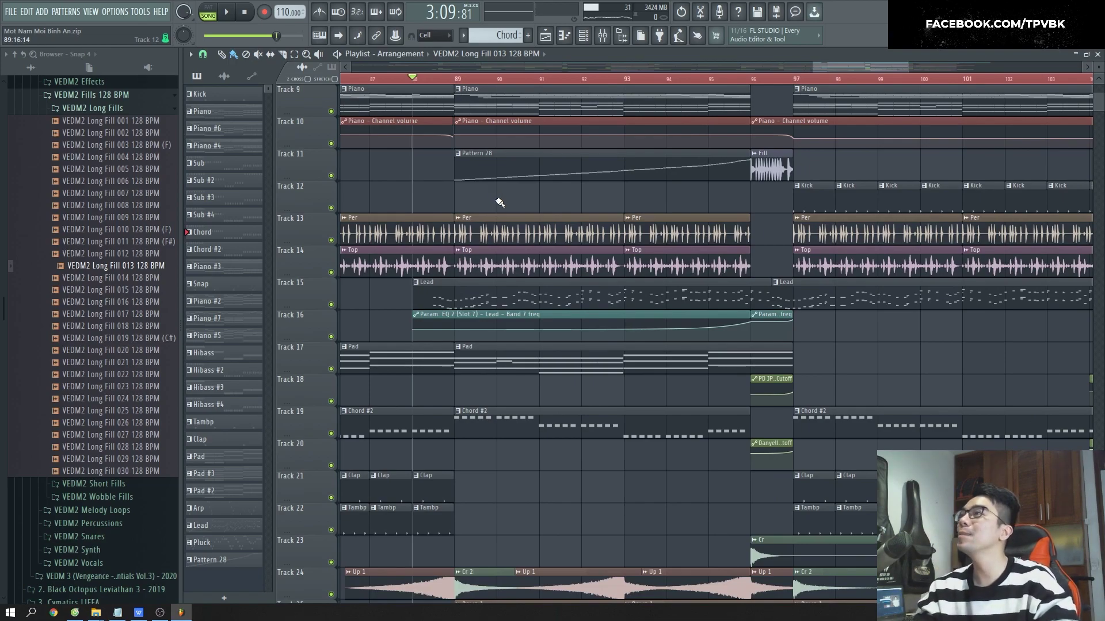
{"action": "left_click_drag", "start_coordinate": [815, 68], "coordinate": [692, 68]}
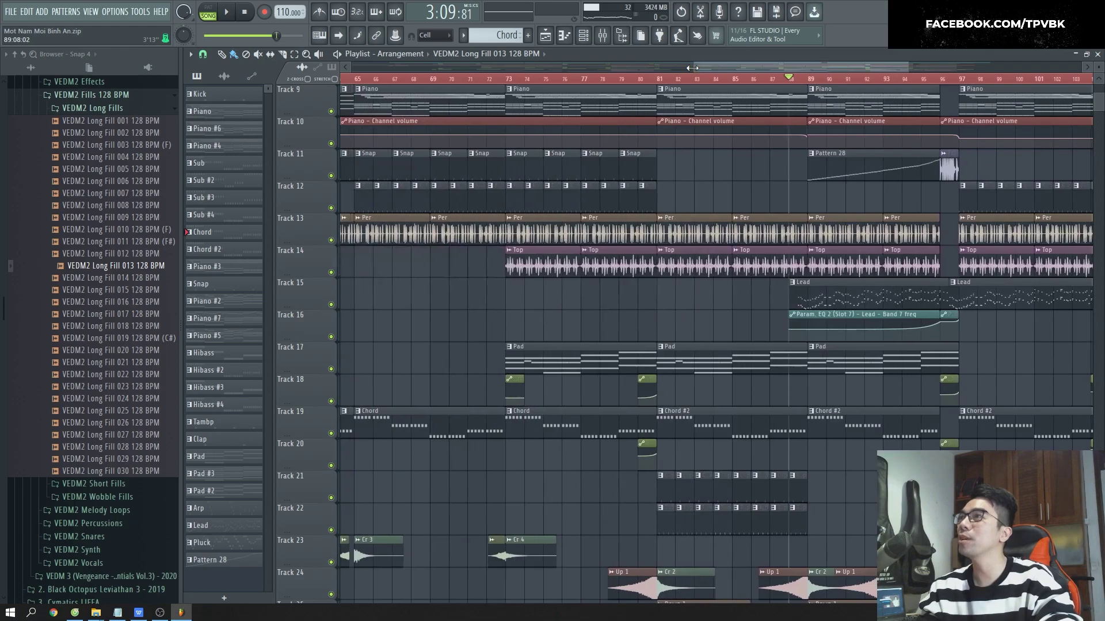
{"action": "scroll", "coordinate": [755, 163], "scroll_direction": "up", "scroll_amount": 4}
{"action": "left_click_drag", "start_coordinate": [780, 66], "coordinate": [806, 65]}
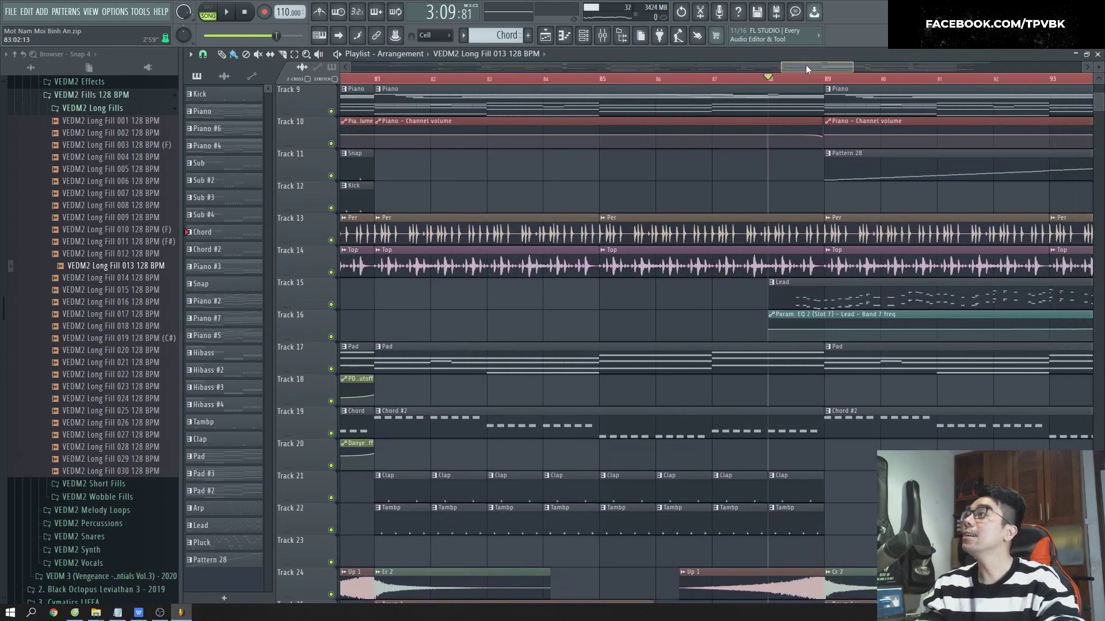
{"action": "key", "text": "F9"}
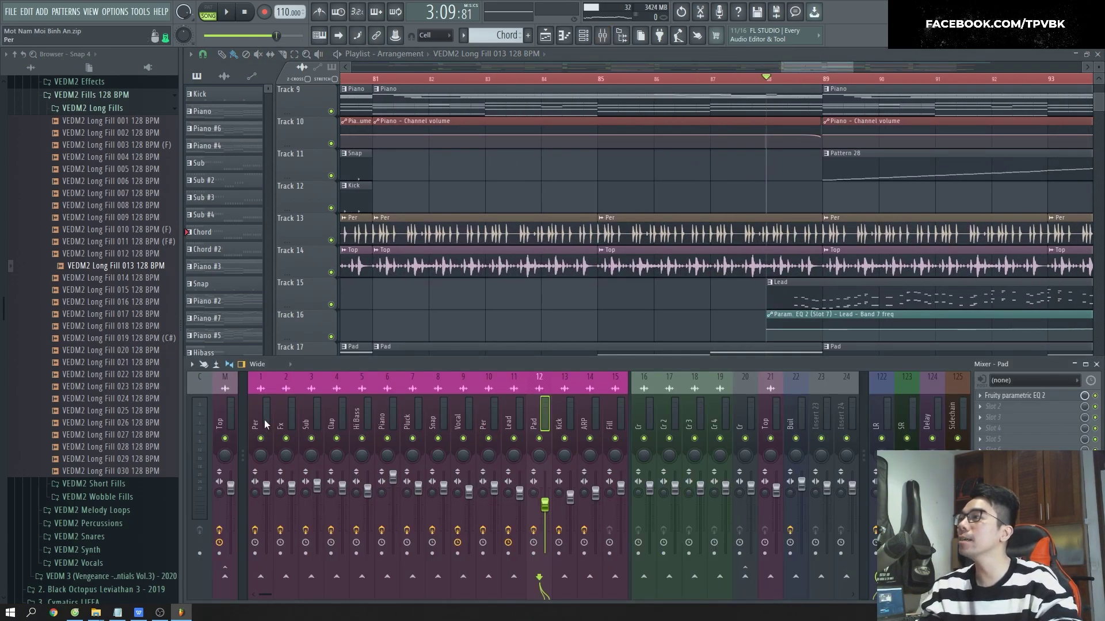
{"action": "left_click", "coordinate": [1035, 399]}
- Maximize the Per track's equalizer window, restore it to its small size above the mixer, and briefly start and stop playback
{"action": "left_click_drag", "start_coordinate": [470, 184], "coordinate": [693, 210]}
{"action": "double_click", "coordinate": [683, 210]}
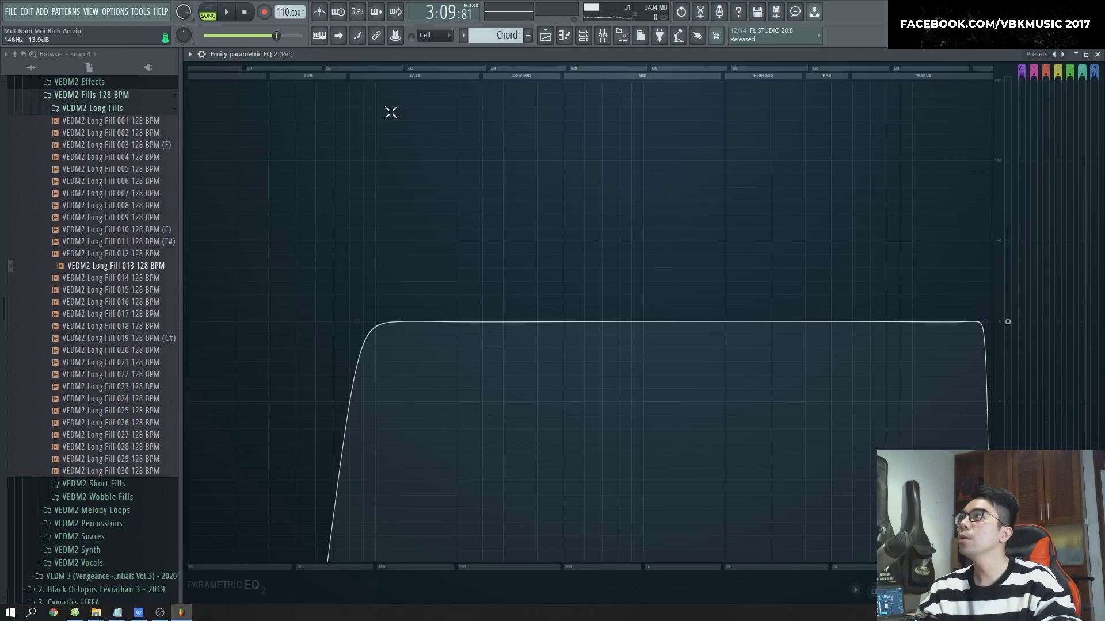
{"action": "double_click", "coordinate": [361, 55]}
{"action": "left_click_drag", "start_coordinate": [493, 229], "coordinate": [404, 226]}
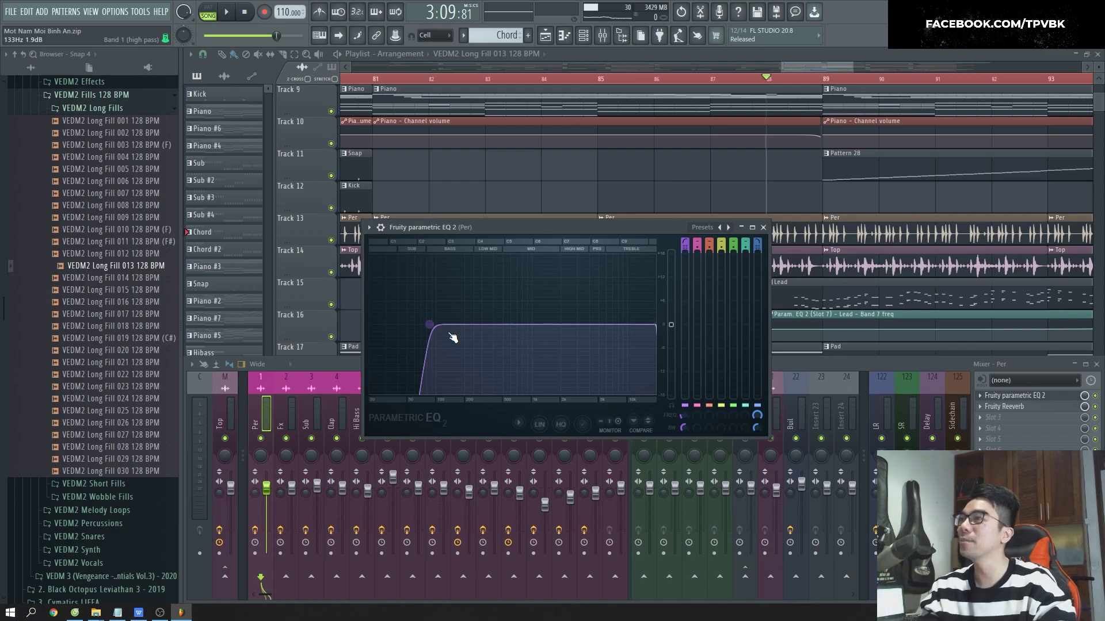
{"action": "key", "text": "space"}
{"action": "key", "text": "space"}
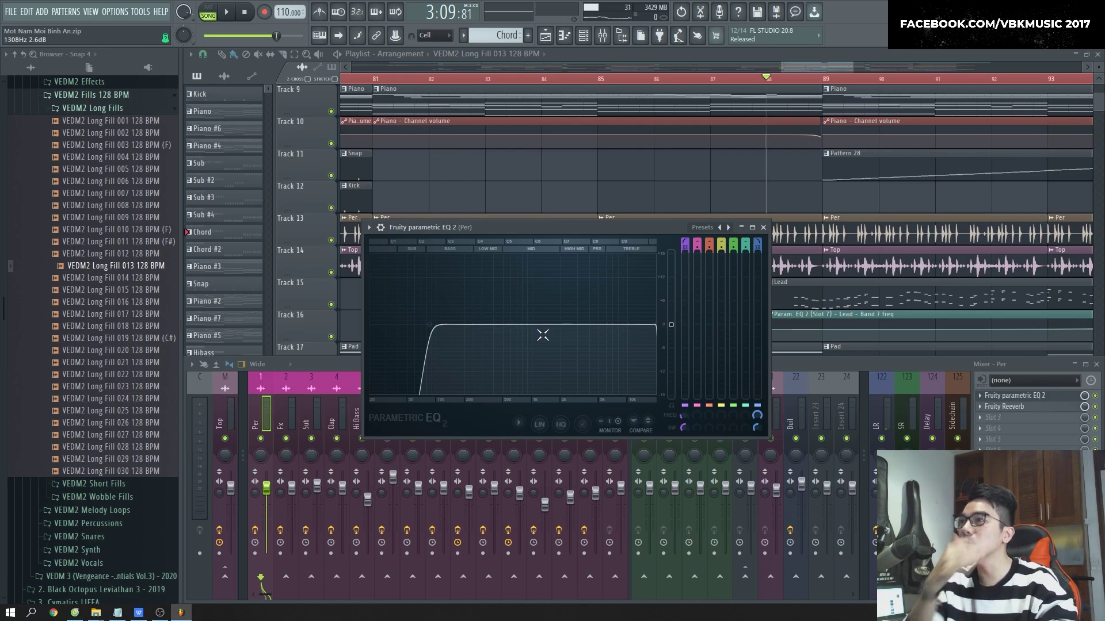
- Open the Q equalizer on the master track in place of Per's equalizer, examine its spectrum during playback, and close it
{"action": "left_click", "coordinate": [226, 407]}
{"action": "left_click", "coordinate": [1013, 407]}
{"action": "left_click", "coordinate": [763, 227]}
{"action": "left_click_drag", "start_coordinate": [537, 271], "coordinate": [574, 229]}
{"action": "key", "text": "space"}
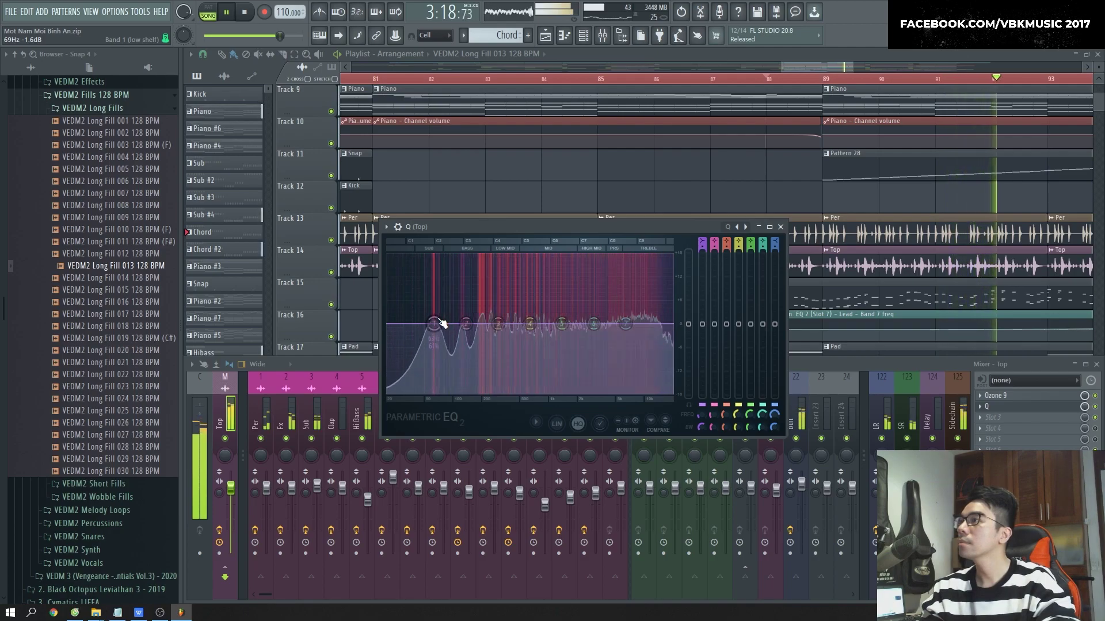
{"action": "key", "text": "space"}
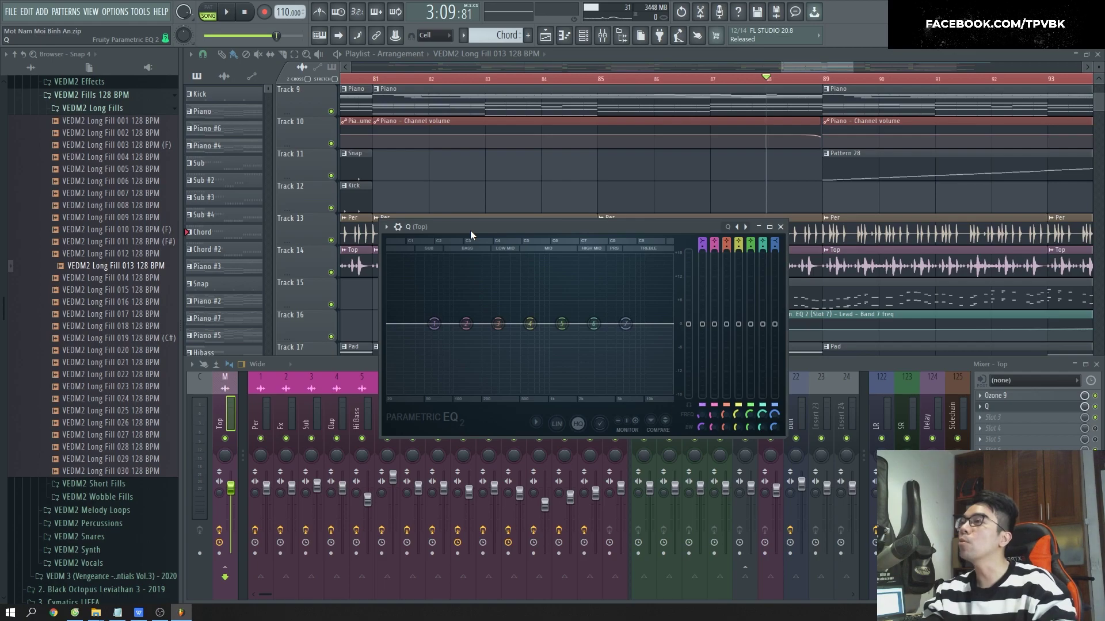
{"action": "left_click", "coordinate": [781, 227]}
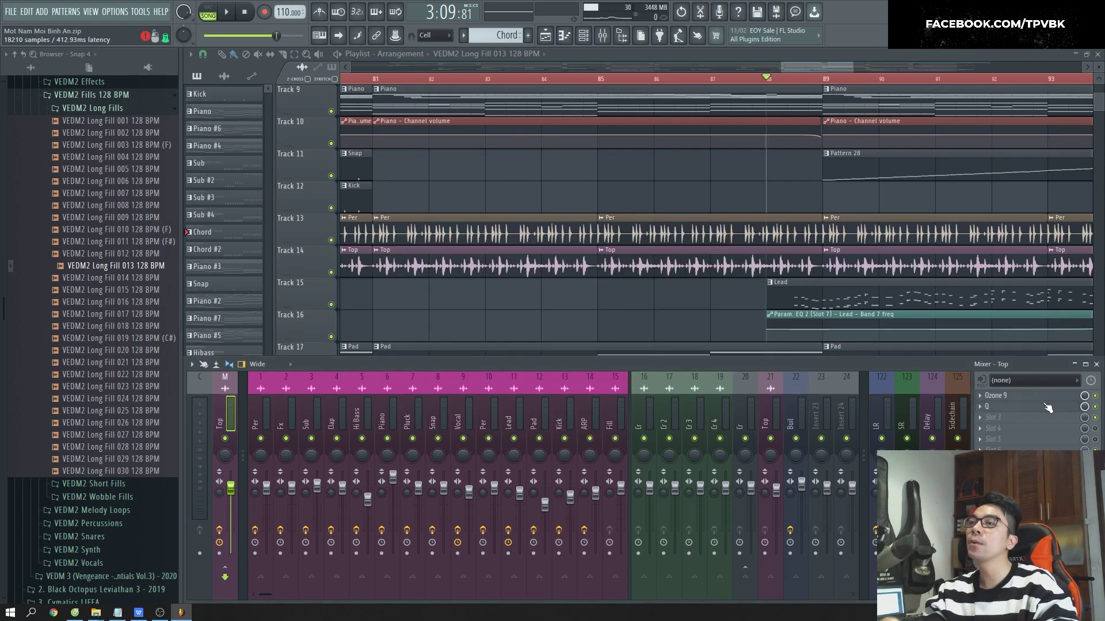
- Load Frequency Splitter into effect slot 3 of the master track, view its three-band display, and close its window
{"action": "left_click", "coordinate": [1007, 418]}
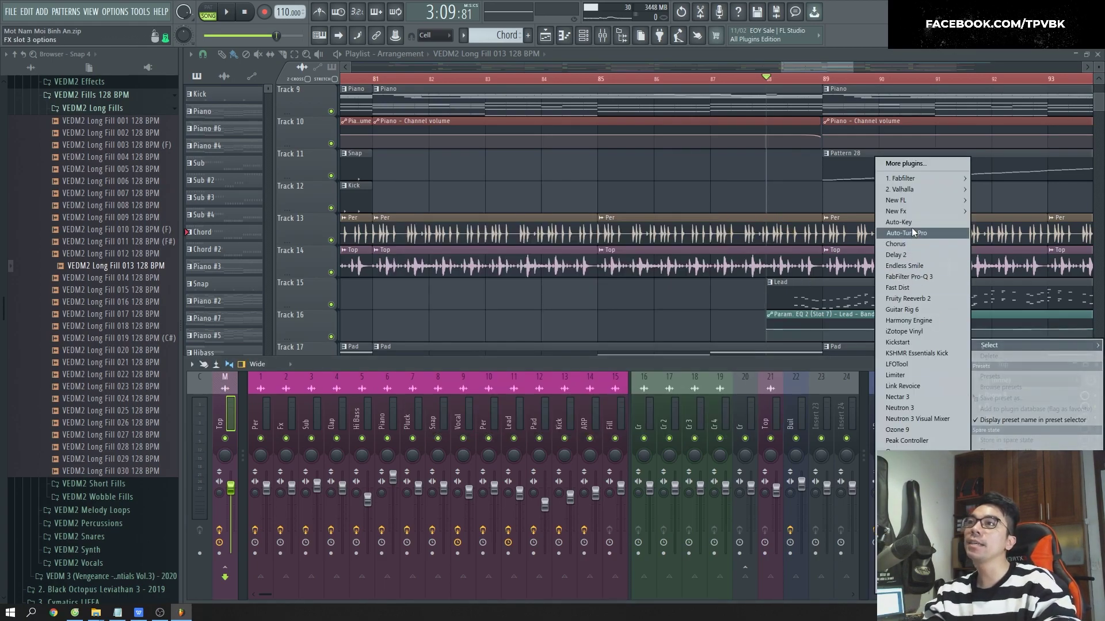
{"action": "mouse_move", "coordinate": [889, 211]}
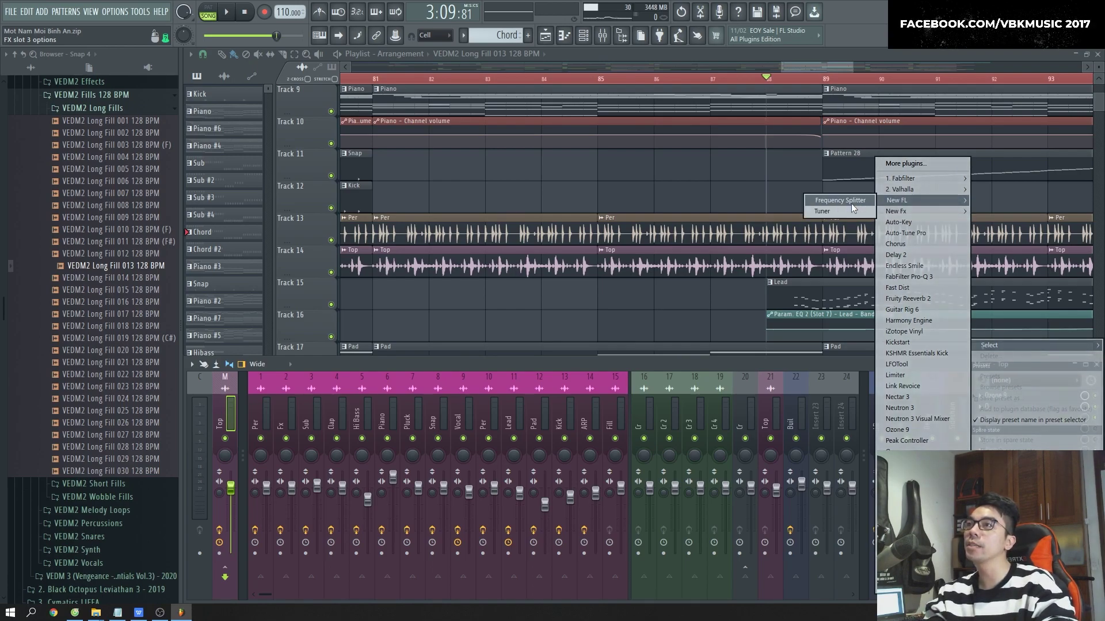
{"action": "left_click", "coordinate": [851, 203]}
{"action": "left_click_drag", "start_coordinate": [458, 173], "coordinate": [539, 263]}
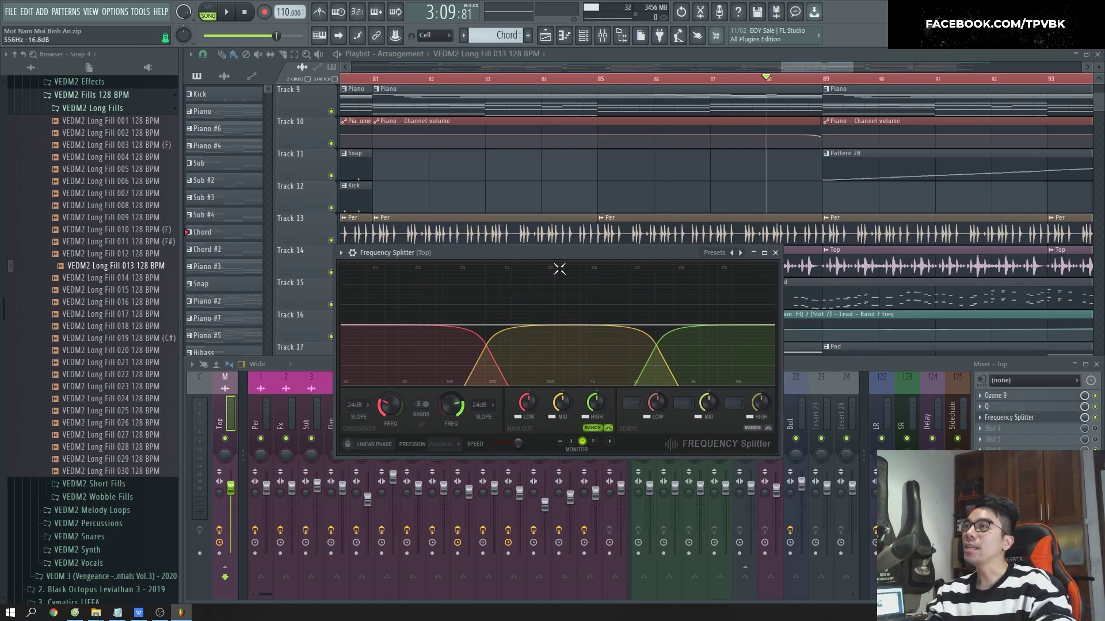
{"action": "left_click_drag", "start_coordinate": [547, 254], "coordinate": [611, 240]}
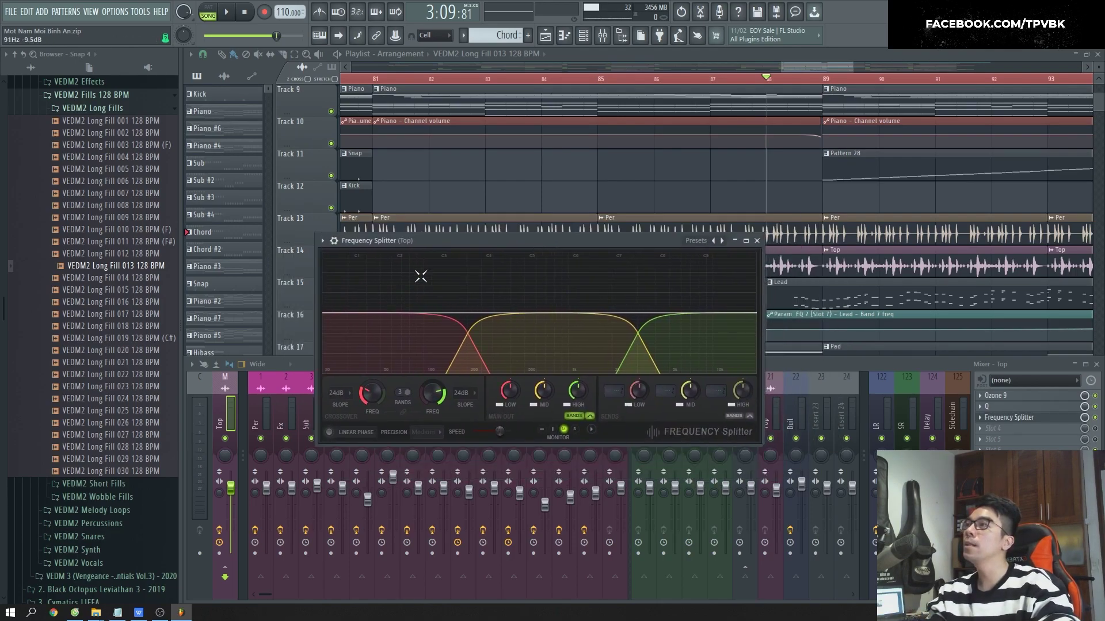
{"action": "left_click", "coordinate": [1009, 430]}
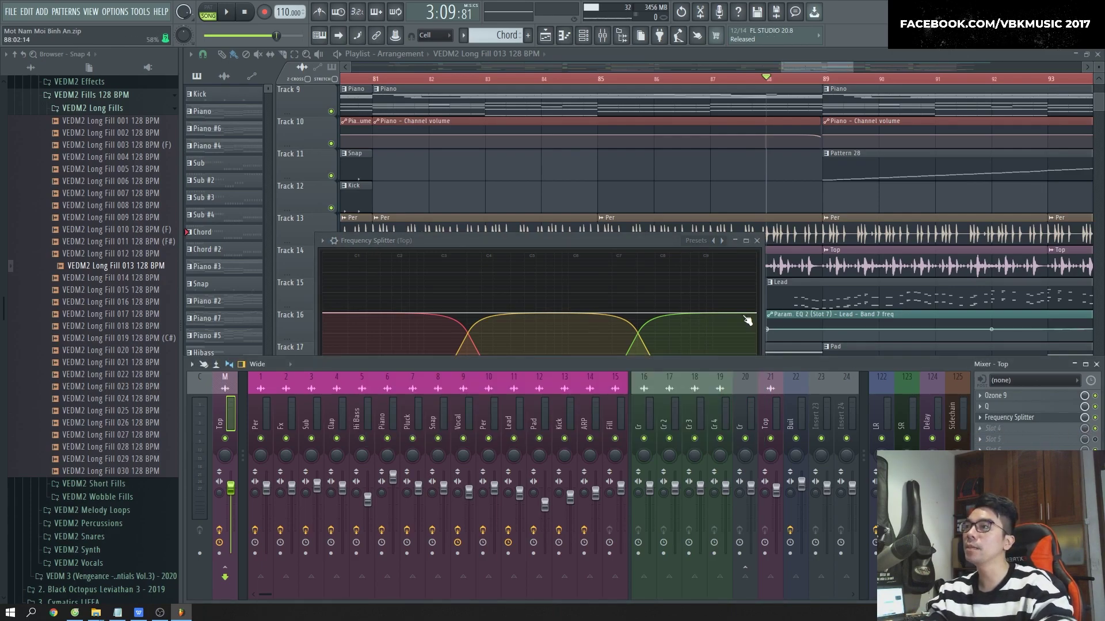
{"action": "left_click", "coordinate": [756, 240]}
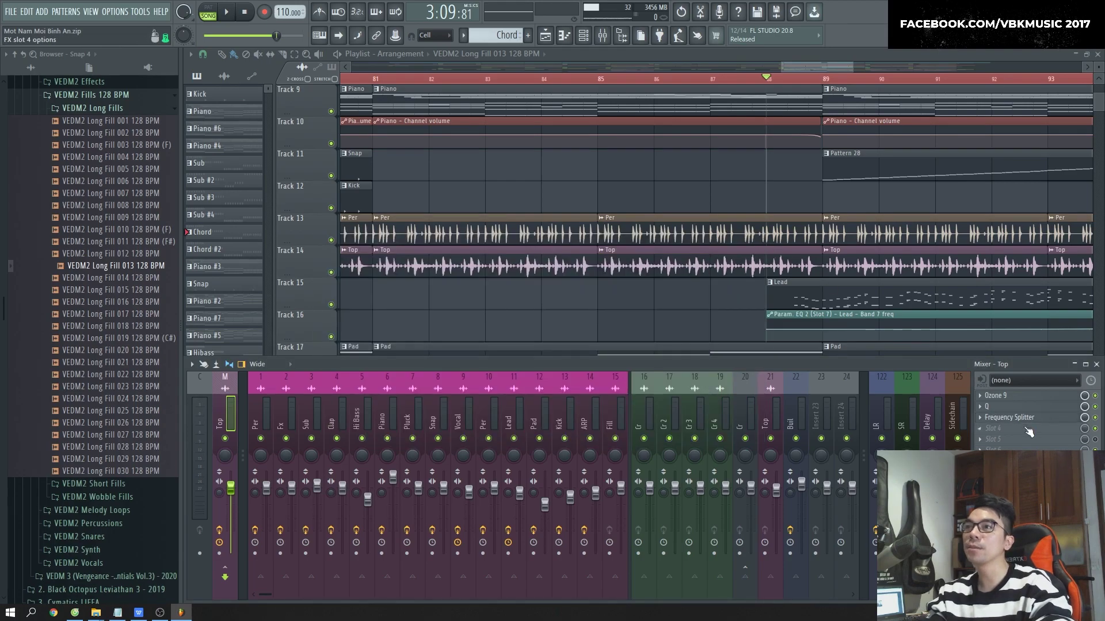
- Load Tuner into effect slot 4 of the master track and place its window over the mixer
{"action": "left_click", "coordinate": [1015, 430]}
{"action": "mouse_move", "coordinate": [886, 200]}
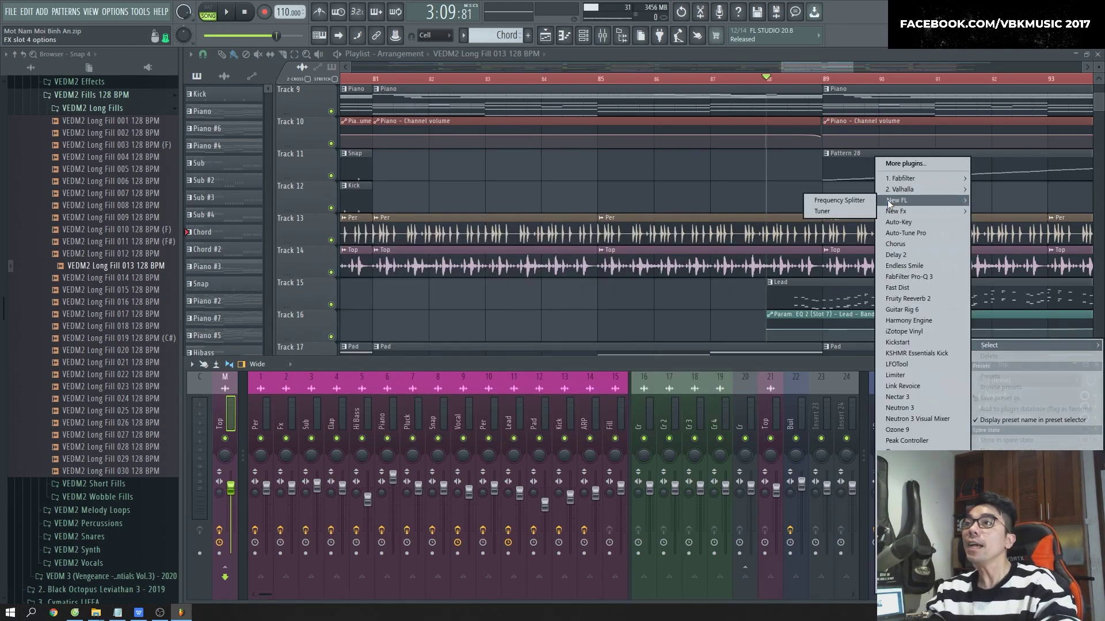
{"action": "left_click", "coordinate": [826, 213]}
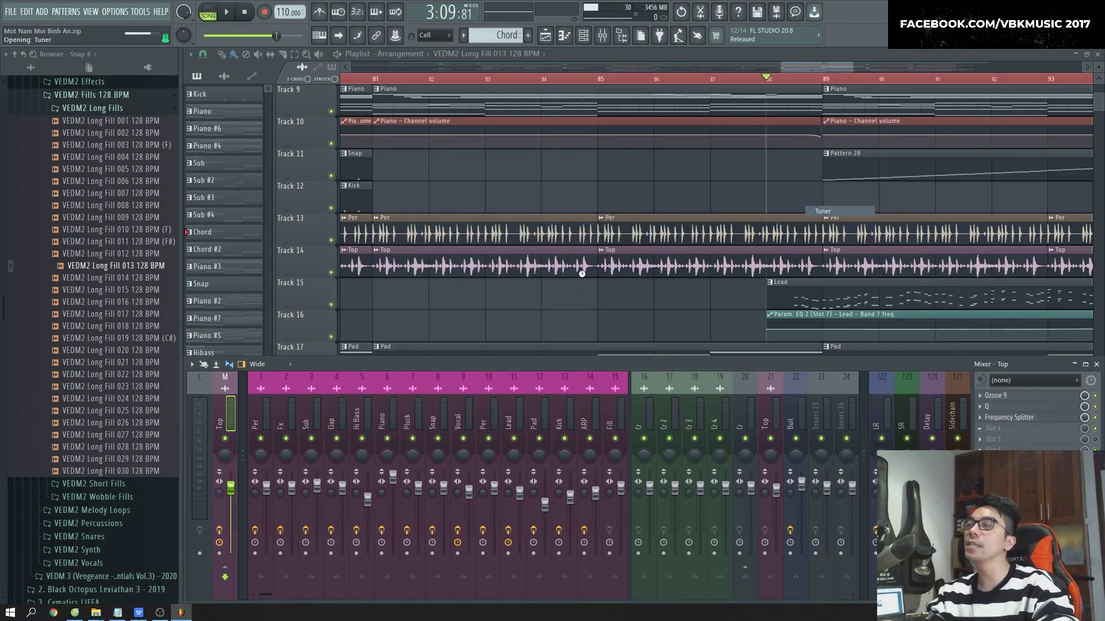
{"action": "left_click_drag", "start_coordinate": [341, 182], "coordinate": [613, 298]}
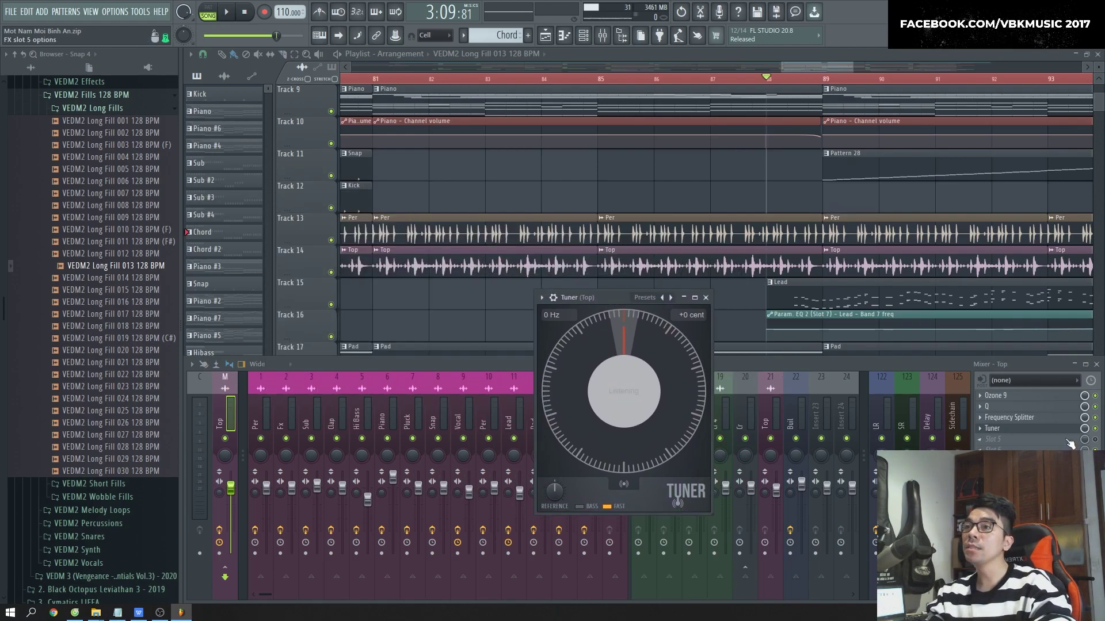
- Bring up the Frequency Splitter and Tuner windows from the master track and arrange both over the playlist
{"action": "left_click", "coordinate": [869, 365]}
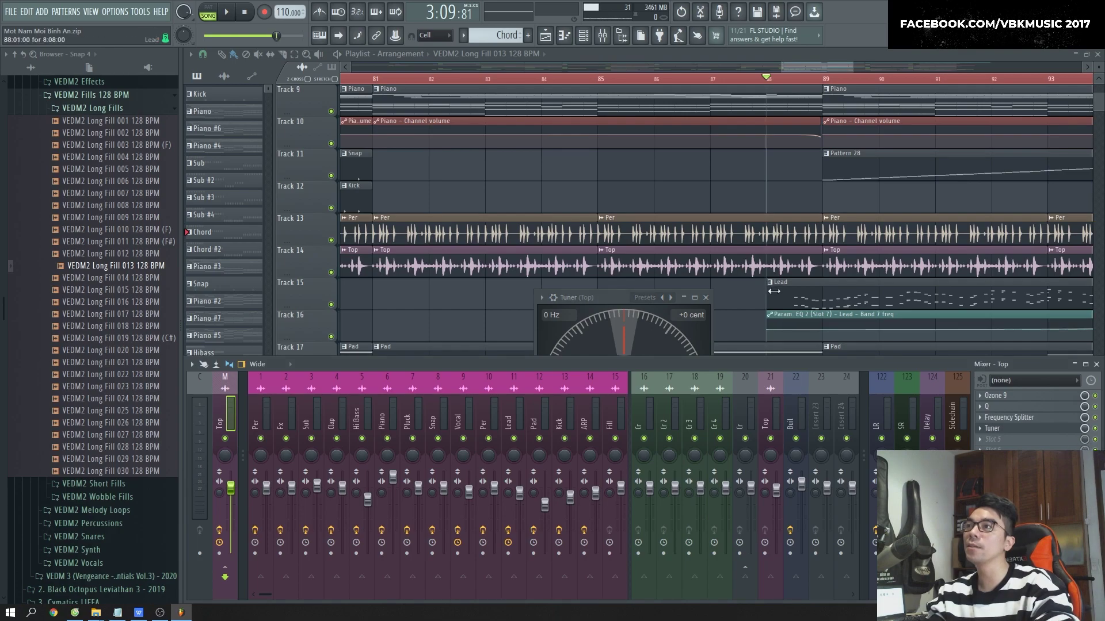
{"action": "left_click", "coordinate": [1044, 418]}
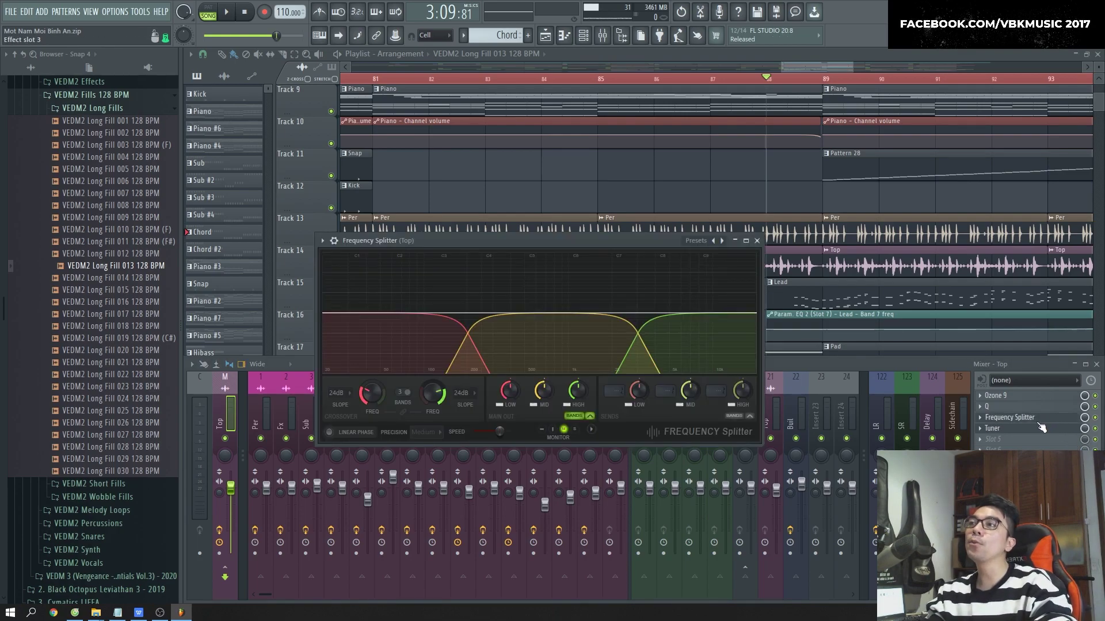
{"action": "left_click", "coordinate": [1041, 429]}
{"action": "left_click_drag", "start_coordinate": [602, 297], "coordinate": [526, 146]}
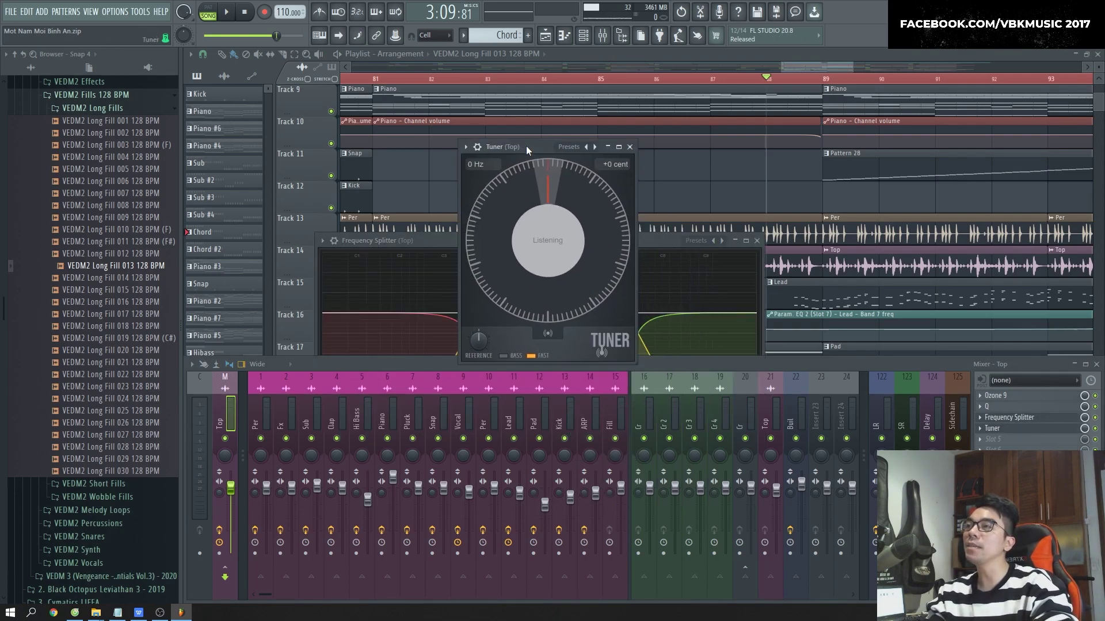
{"action": "left_click_drag", "start_coordinate": [663, 240], "coordinate": [849, 288]}
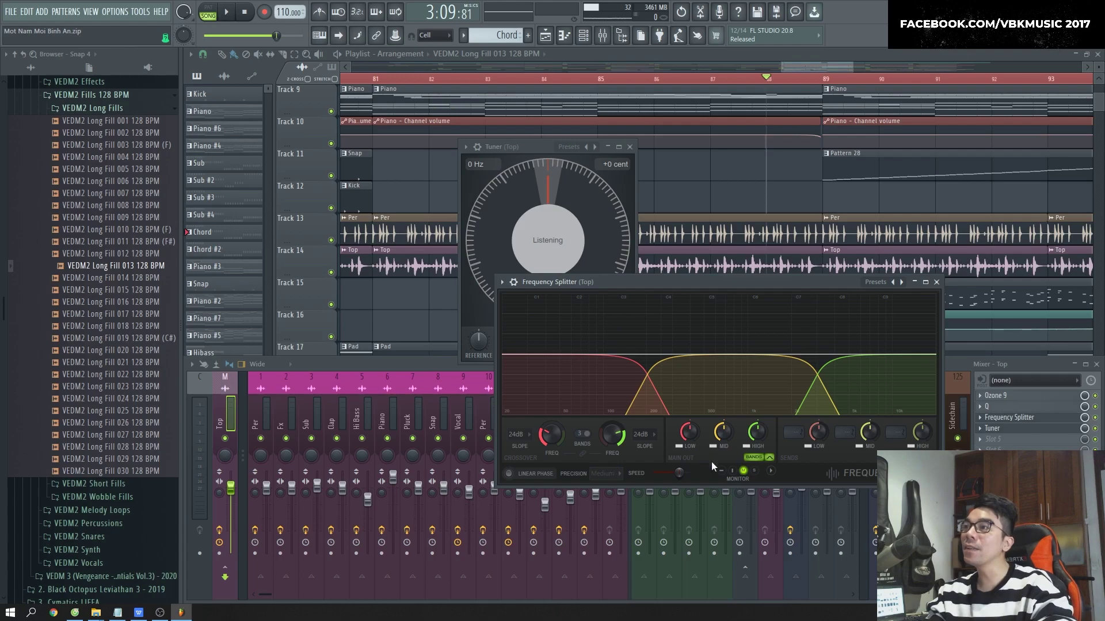
- Open the Q equalizer on the master track, load its next preset, and lower its high-cut band to the bass range
{"action": "key", "text": "space"}
{"action": "key", "text": "space"}
{"action": "left_click", "coordinate": [987, 406]}
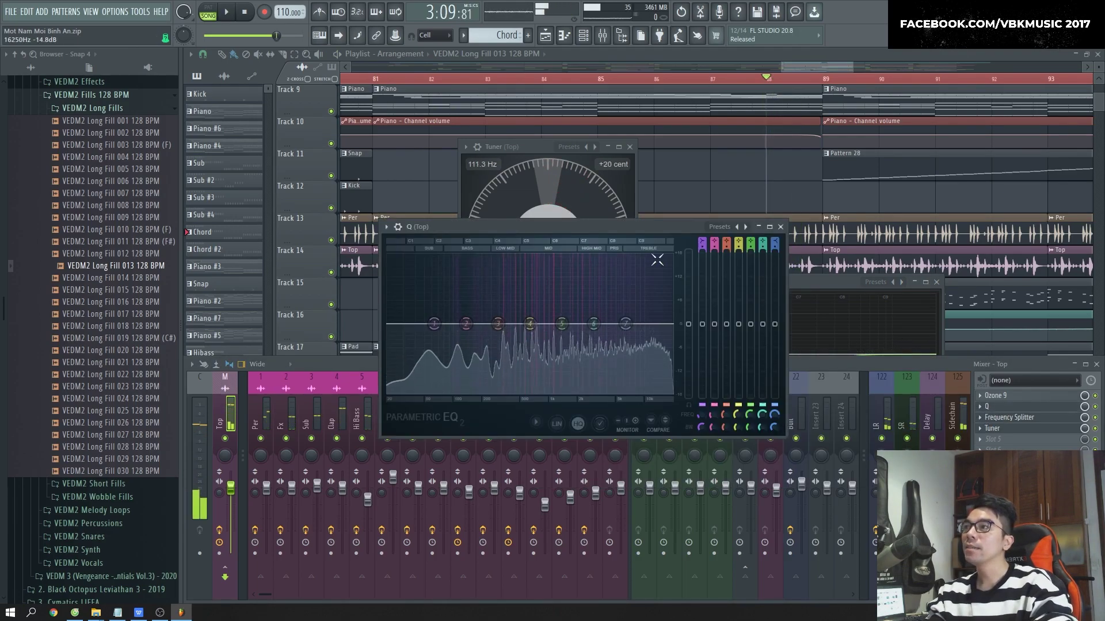
{"action": "left_click", "coordinate": [745, 227]}
{"action": "left_click_drag", "start_coordinate": [673, 324], "coordinate": [469, 323]}
- Place the Tuner window beside the Q equalizer and play the song to read the pitch of the filtered bass
{"action": "key", "text": "space"}
{"action": "left_click", "coordinate": [554, 150]}
{"action": "left_click_drag", "start_coordinate": [553, 150], "coordinate": [825, 191]}
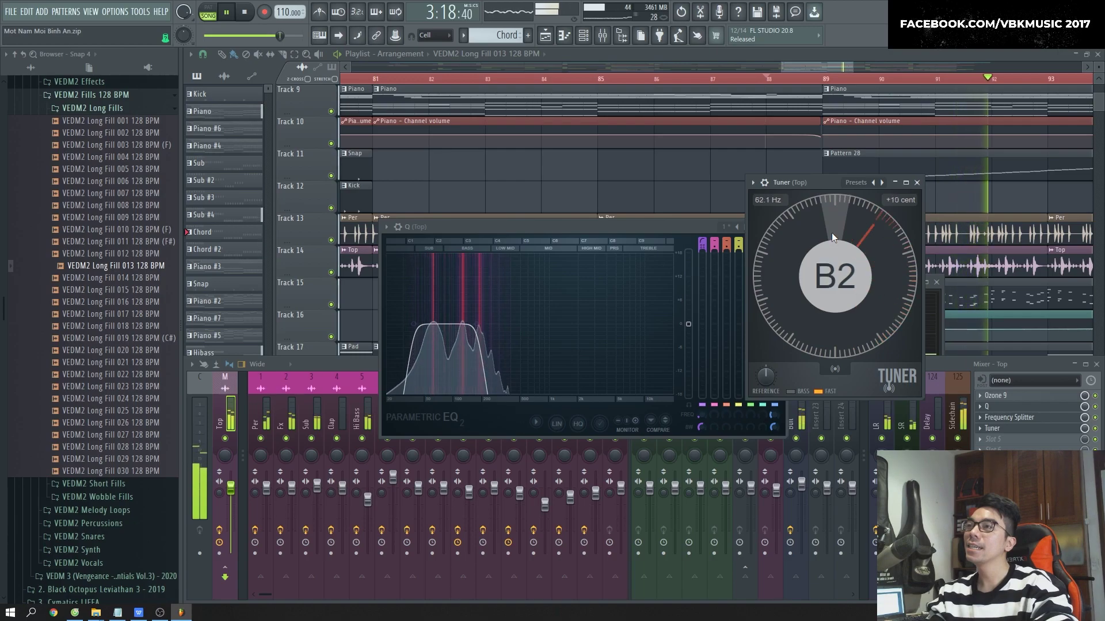
{"action": "key", "text": "space"}
- Lower Q's high-cut band further into the sub range and play the song to check the detected note
{"action": "left_click", "coordinate": [477, 332]}
{"action": "key", "text": "space"}
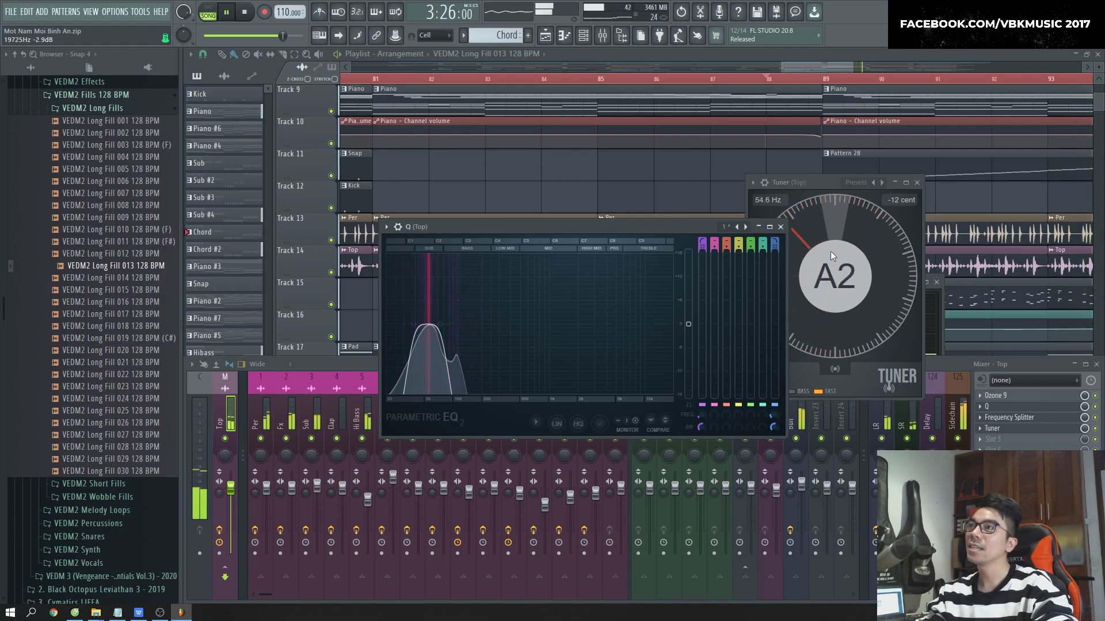
{"action": "key", "text": "space"}
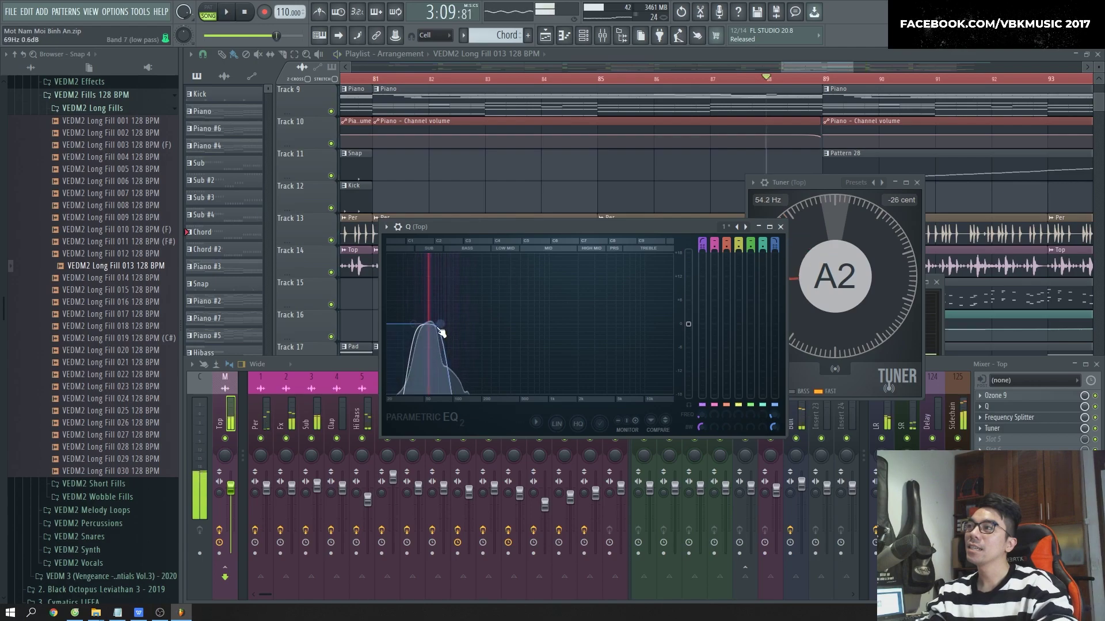
- Return Q's high-cut band to the upper end of the spectrum, replay the song with the Tuner, and close the equalizer
{"action": "left_click_drag", "start_coordinate": [458, 323], "coordinate": [673, 324]}
{"action": "key", "text": "space"}
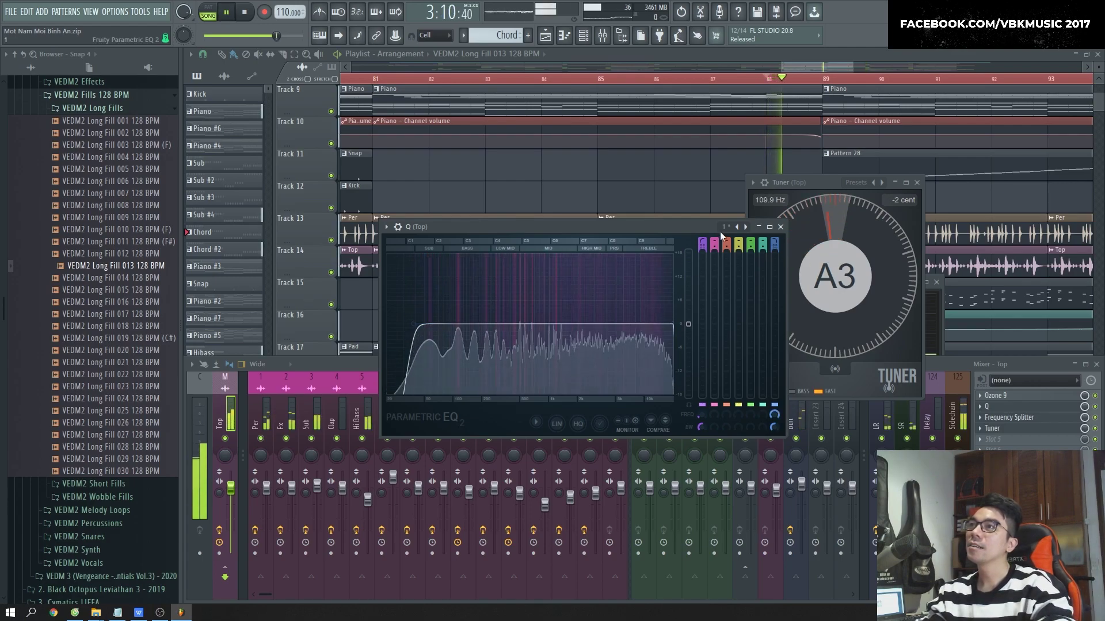
{"action": "left_click_drag", "start_coordinate": [668, 233], "coordinate": [539, 246]}
{"action": "key", "text": "space"}
{"action": "left_click", "coordinate": [653, 240]}
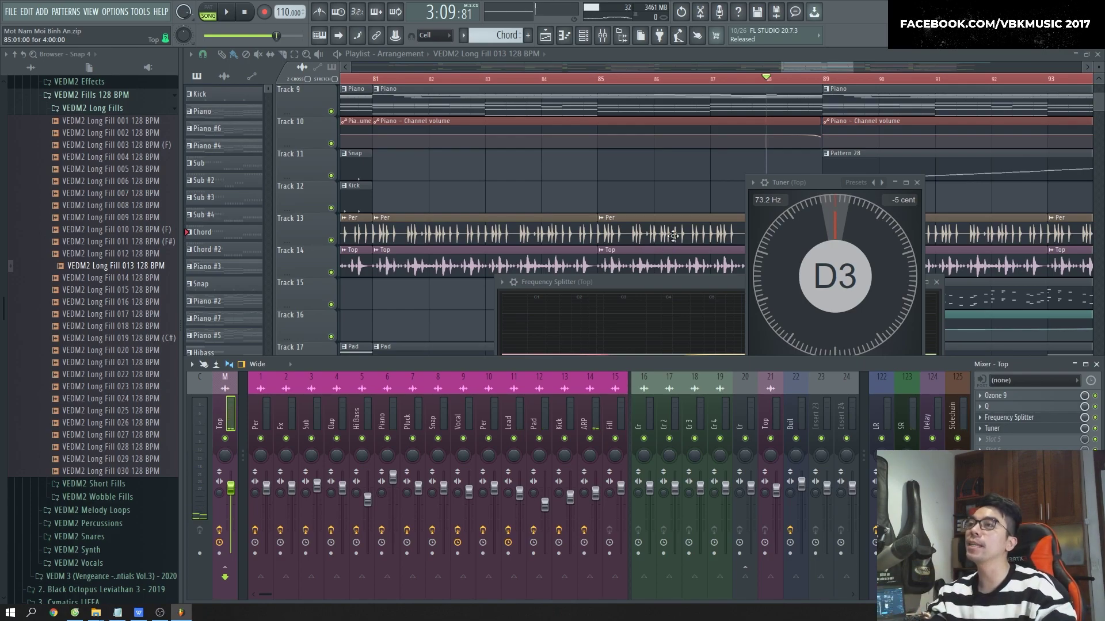
- Move the Tuner window aside, and close the Frequency Splitter and Tuner windows
{"action": "left_click_drag", "start_coordinate": [828, 183], "coordinate": [819, 187]}
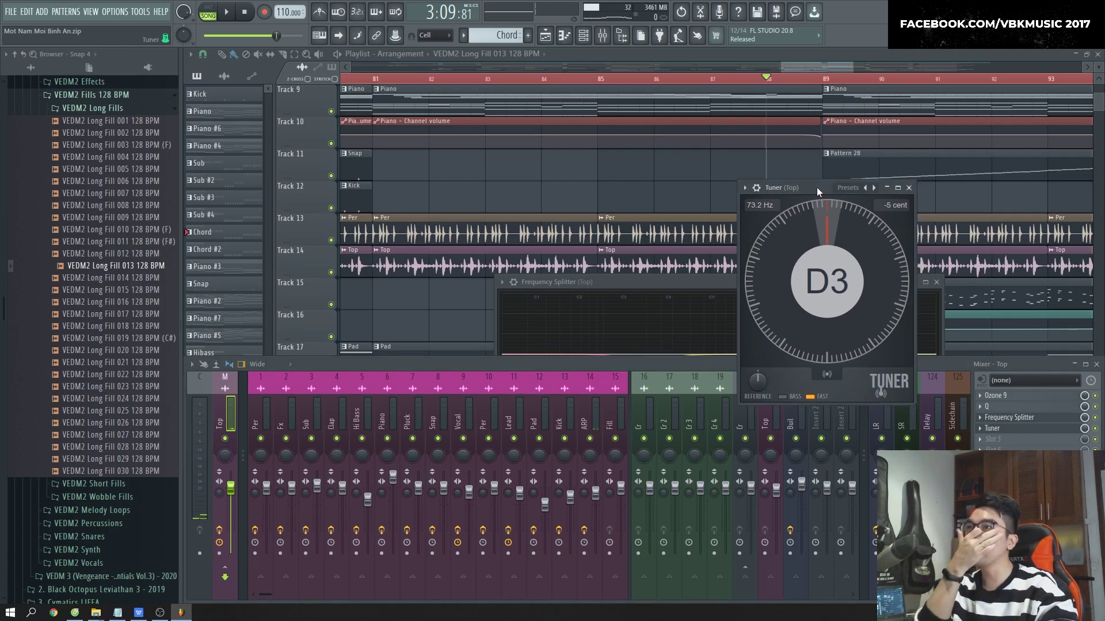
{"action": "left_click_drag", "start_coordinate": [805, 193], "coordinate": [746, 194]}
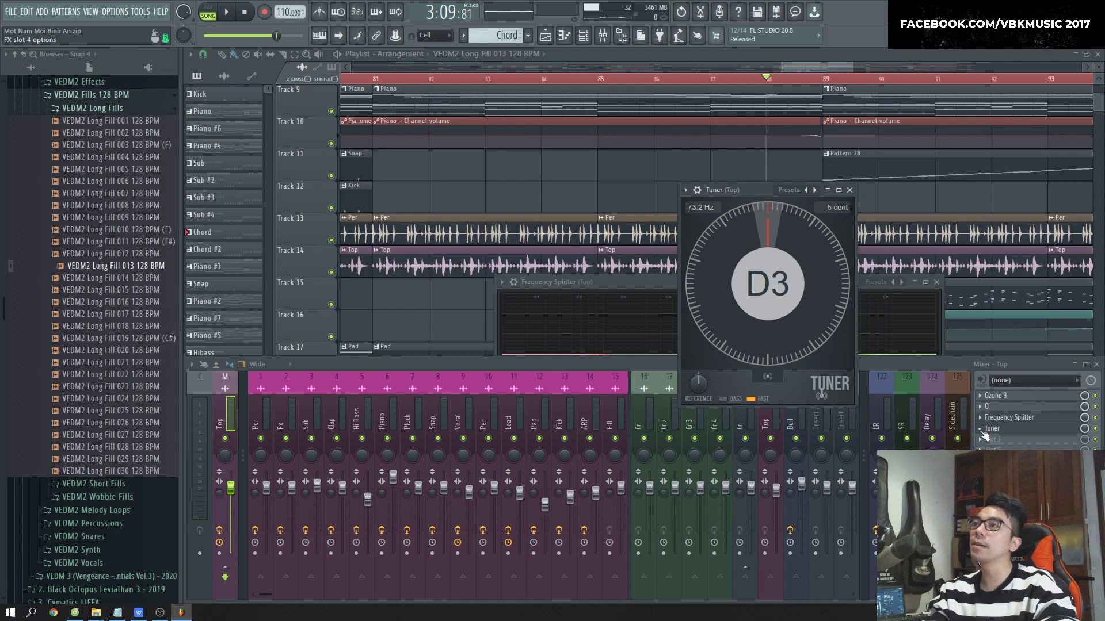
{"action": "left_click", "coordinate": [979, 407]}
{"action": "left_click", "coordinate": [923, 366]}
{"action": "left_click", "coordinate": [936, 282]}
{"action": "left_click", "coordinate": [849, 190]}
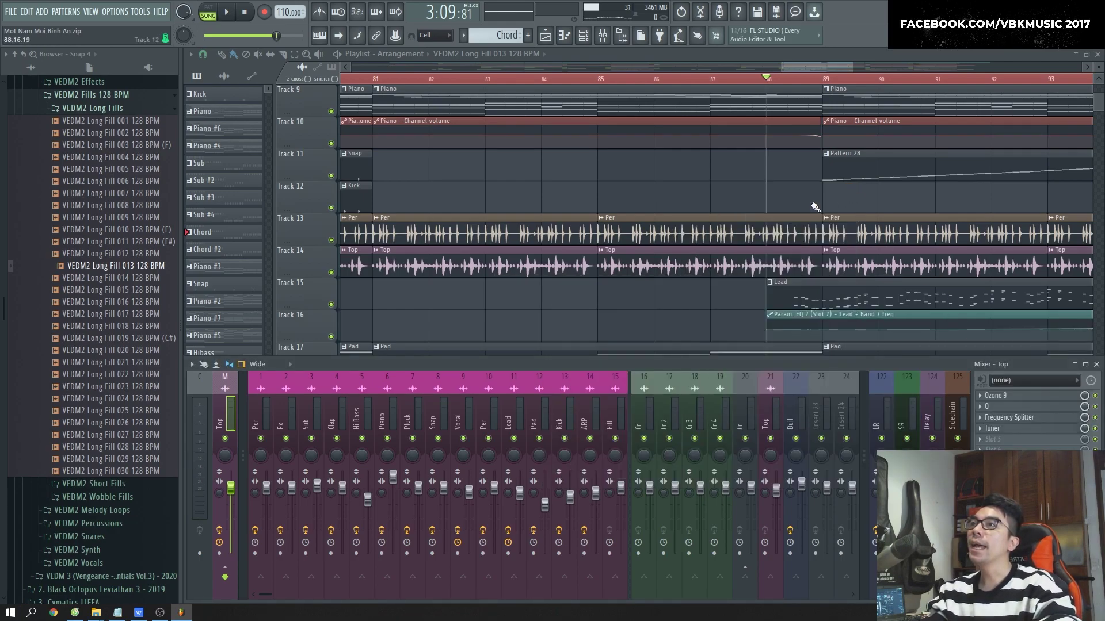
- Hide the mixer and make the Per clip at bar 81 on Track 13 unique
{"action": "key", "text": "F9"}
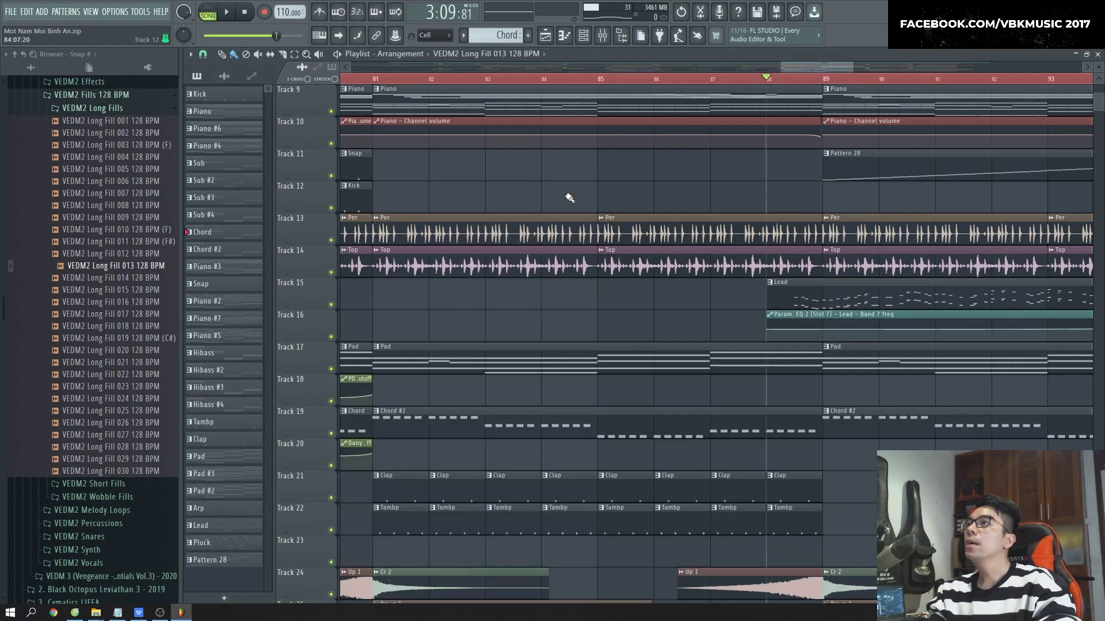
{"action": "scroll", "coordinate": [536, 196], "scroll_direction": "down", "scroll_amount": 1}
{"action": "scroll", "coordinate": [489, 230], "scroll_direction": "down", "scroll_amount": 2}
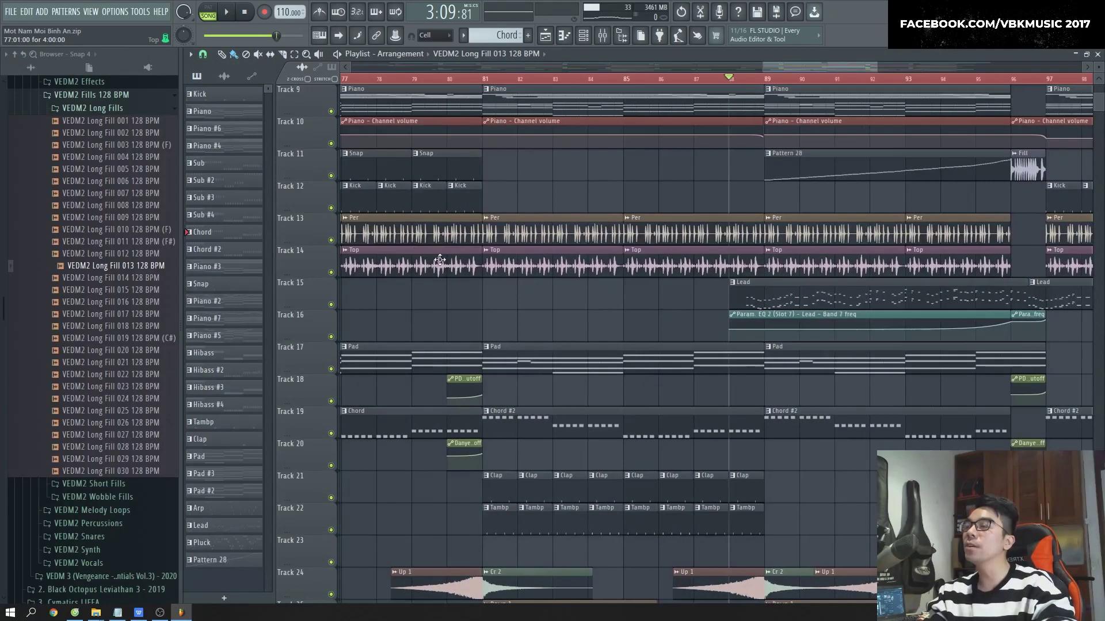
{"action": "scroll", "coordinate": [431, 228], "scroll_direction": "up", "scroll_amount": 1}
{"action": "scroll", "coordinate": [433, 223], "scroll_direction": "down", "scroll_amount": 1}
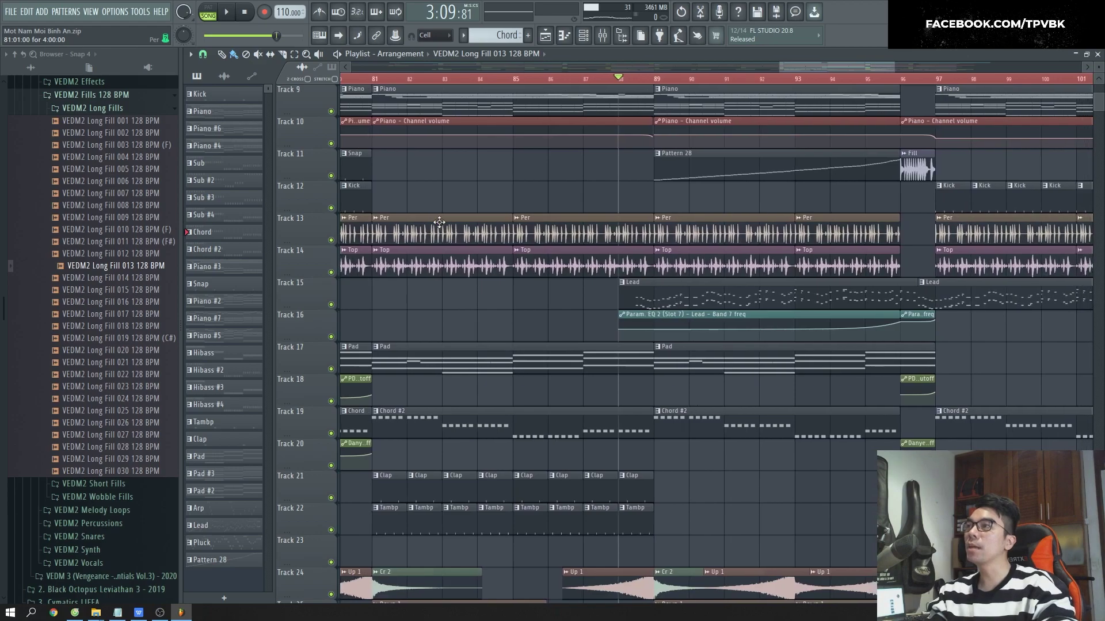
{"action": "left_click", "coordinate": [376, 220]}
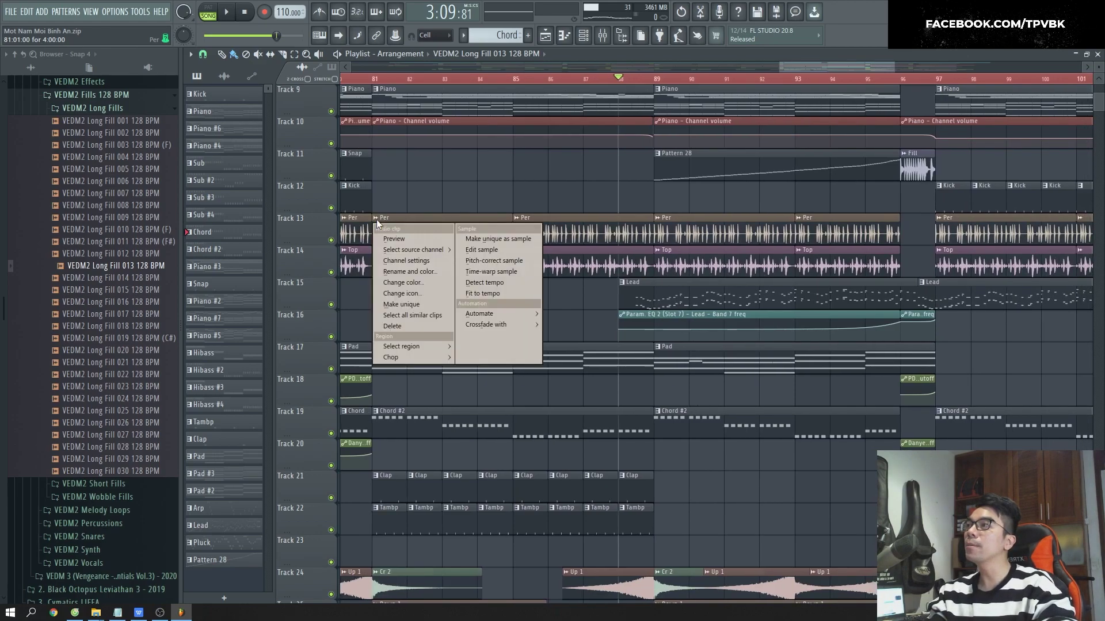
{"action": "left_click", "coordinate": [422, 306]}
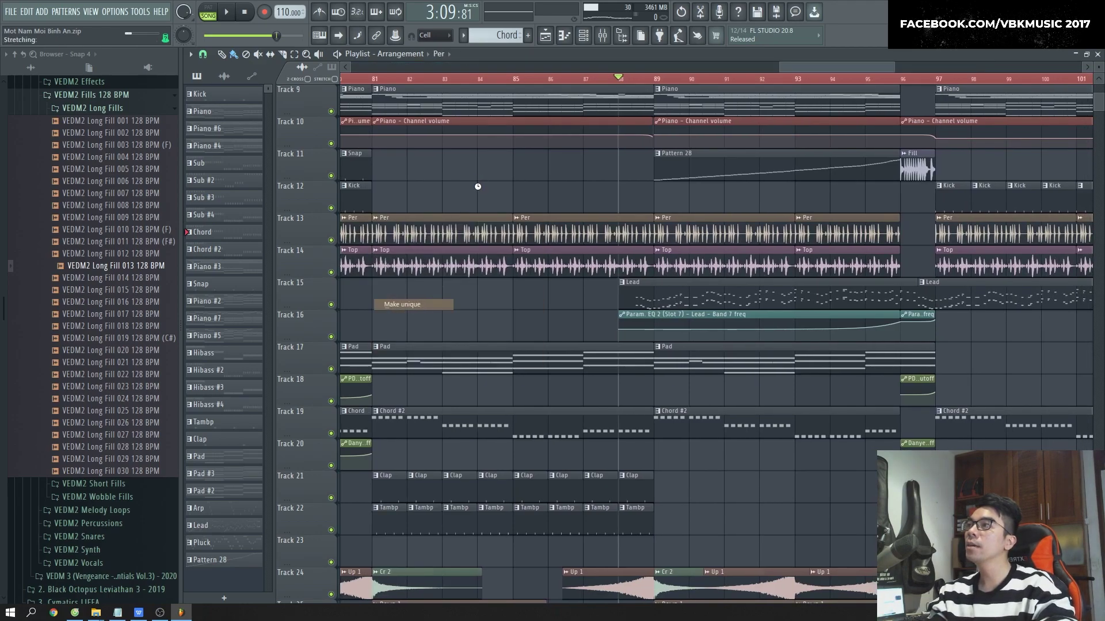
- Delete the Per clips after bar 85 on Track 13 and paint copies of the unique clip in their place
{"action": "right_click", "coordinate": [571, 230]}
{"action": "right_click", "coordinate": [713, 233]}
{"action": "right_click", "coordinate": [823, 235]}
{"action": "left_click", "coordinate": [486, 236]}
{"action": "left_click_drag", "start_coordinate": [544, 238], "coordinate": [853, 240]}
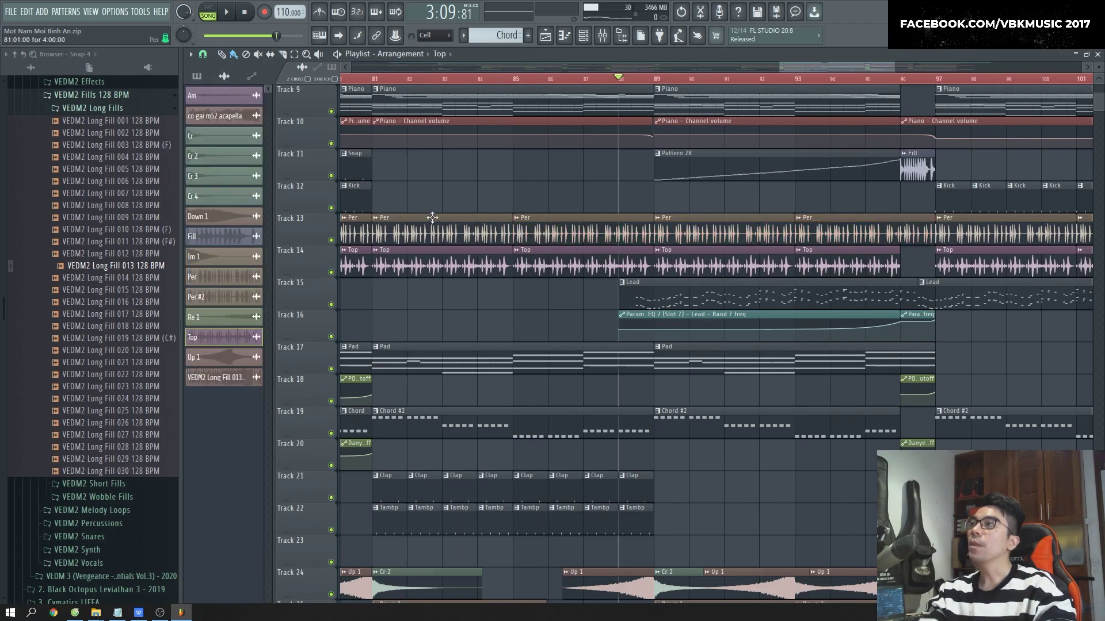
- Select the Per, Top, Lead and Band 7 freq automation clips from bar 81 on Tracks 13 to 16 and make them all unique
{"action": "left_click_drag", "start_coordinate": [414, 199], "coordinate": [838, 264]}
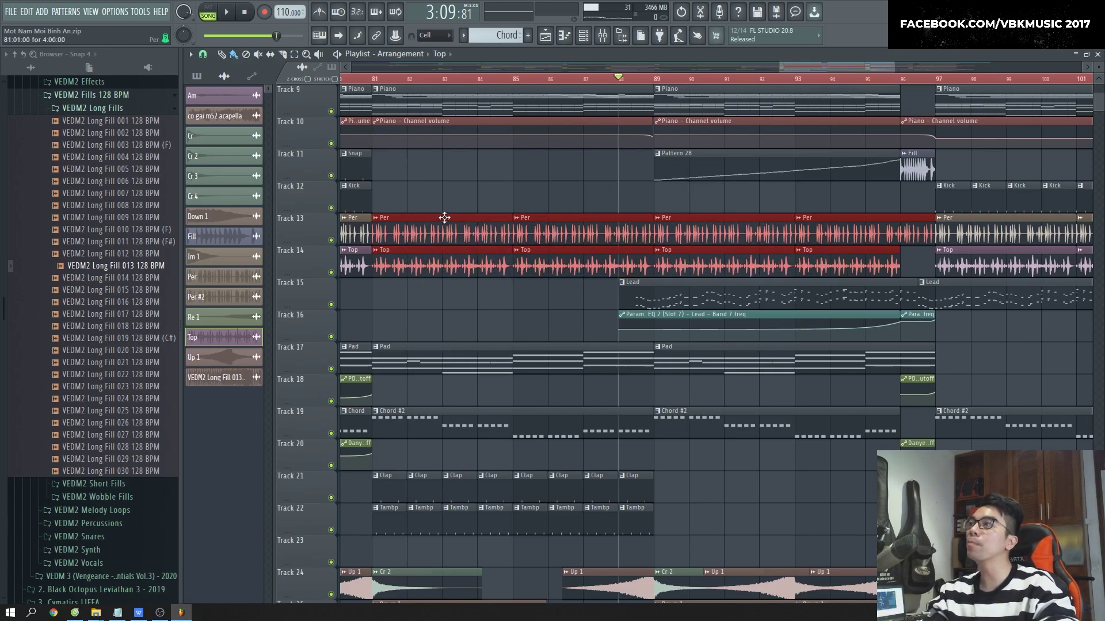
{"action": "left_click", "coordinate": [190, 55]}
{"action": "left_click_drag", "start_coordinate": [511, 316], "coordinate": [925, 224], "text": "ctrl"}
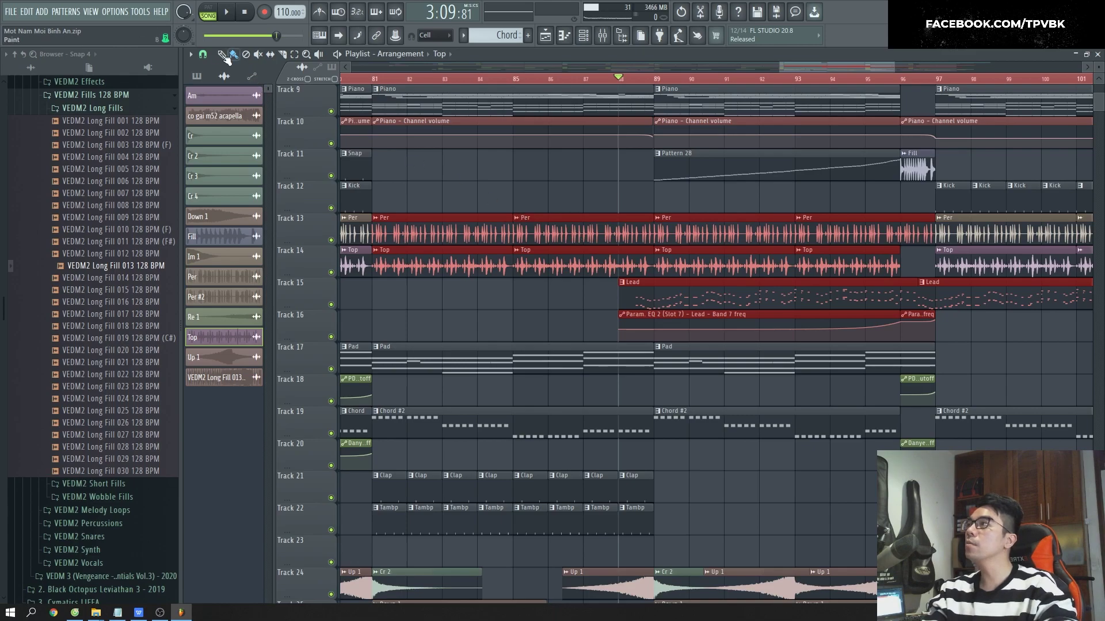
{"action": "left_click", "coordinate": [191, 55]}
{"action": "mouse_move", "coordinate": [230, 68]}
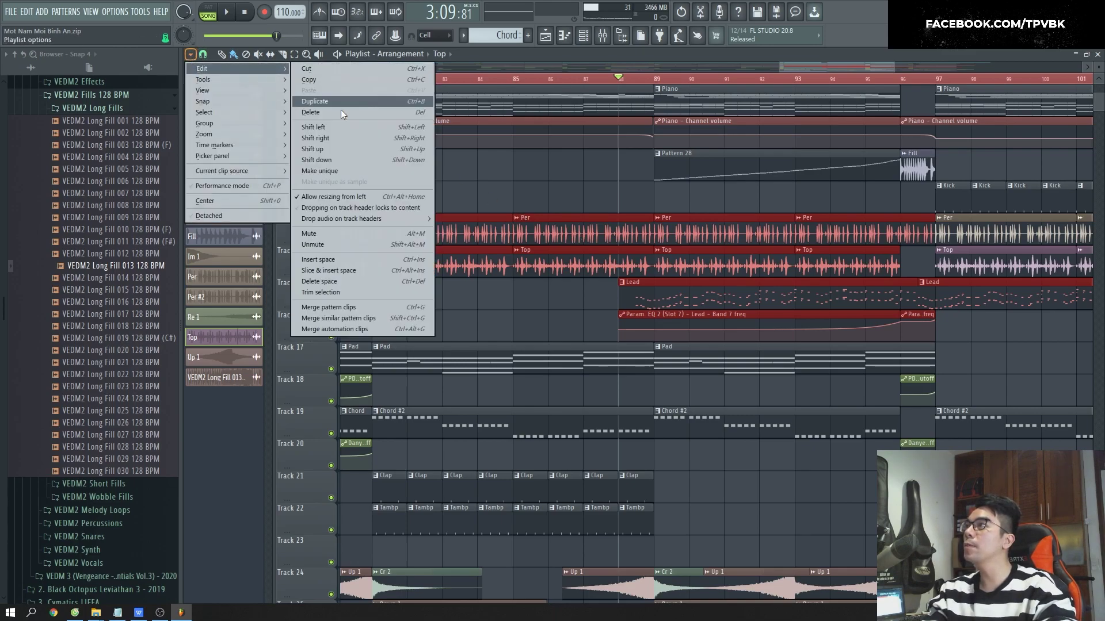
{"action": "left_click", "coordinate": [317, 172]}
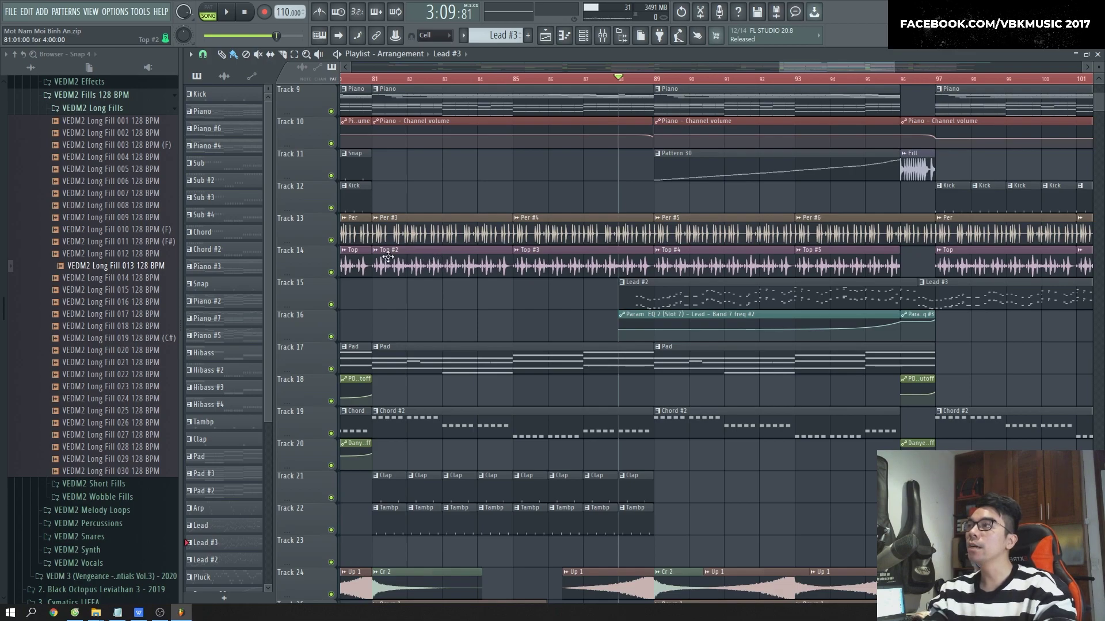
- Adjust the channel volume separately for the Top #2, Top #3 and Top #4 clips on Track 14
{"action": "double_click", "coordinate": [421, 252]}
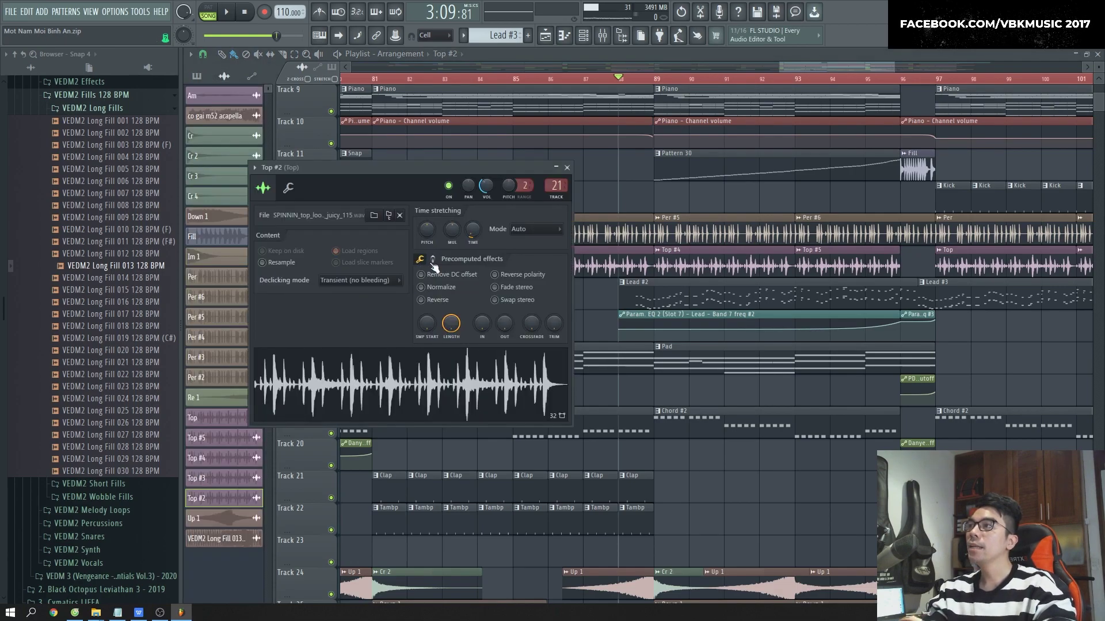
{"action": "left_click_drag", "start_coordinate": [486, 186], "coordinate": [486, 183]}
{"action": "double_click", "coordinate": [621, 254]}
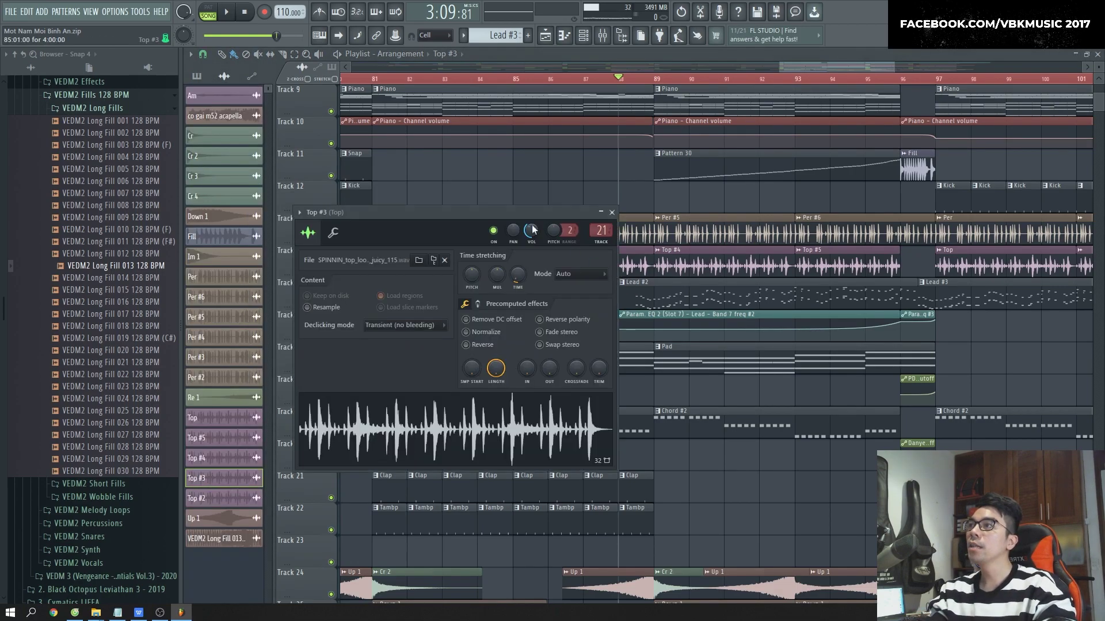
{"action": "left_click_drag", "start_coordinate": [532, 230], "coordinate": [531, 244]}
{"action": "double_click", "coordinate": [710, 248]}
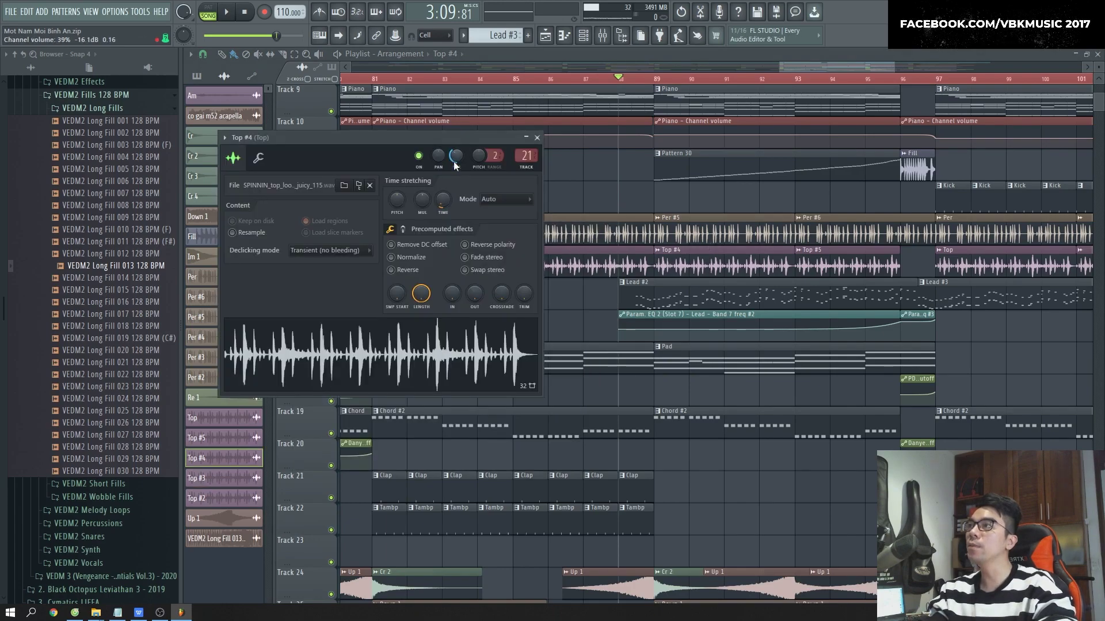
{"action": "left_click", "coordinate": [537, 138]}
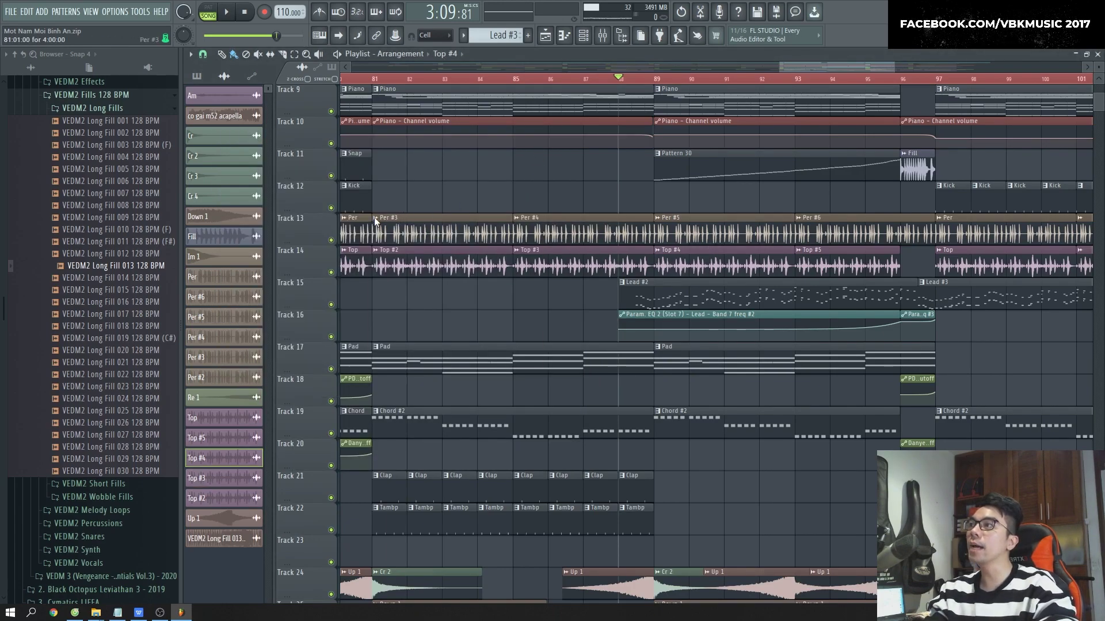
- Make the Per #3 clip on Track 13 unique again and replace Per #4, Per #5 and Per #6 with copies of it
{"action": "left_click", "coordinate": [374, 218]}
{"action": "left_click", "coordinate": [416, 302]}
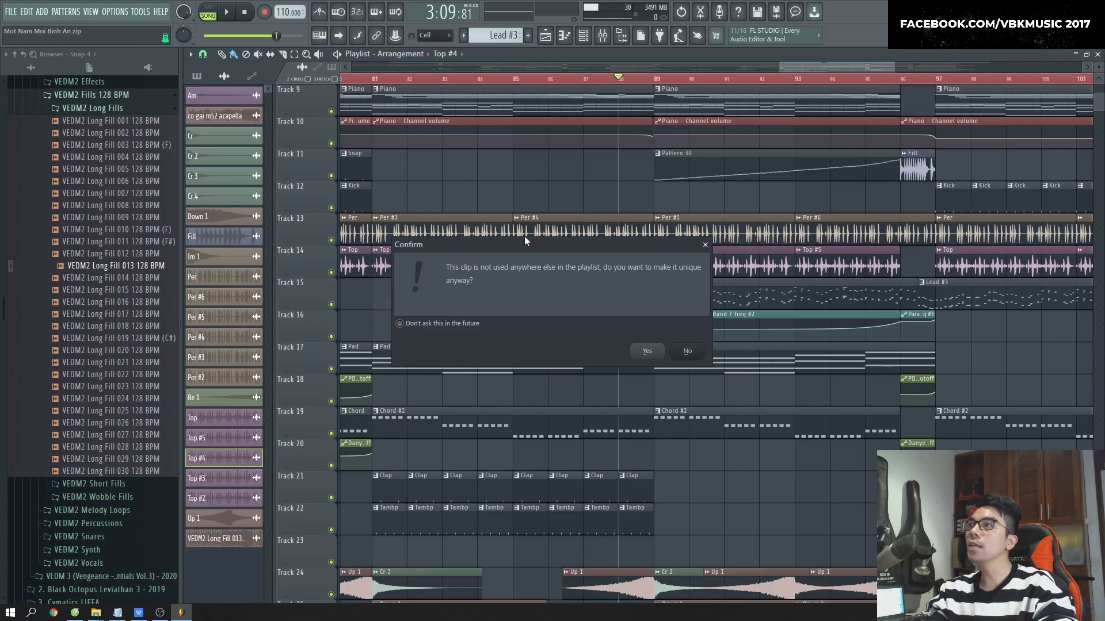
{"action": "left_click", "coordinate": [648, 351]}
{"action": "right_click", "coordinate": [552, 230]}
{"action": "right_click", "coordinate": [719, 231]}
{"action": "right_click", "coordinate": [814, 227]}
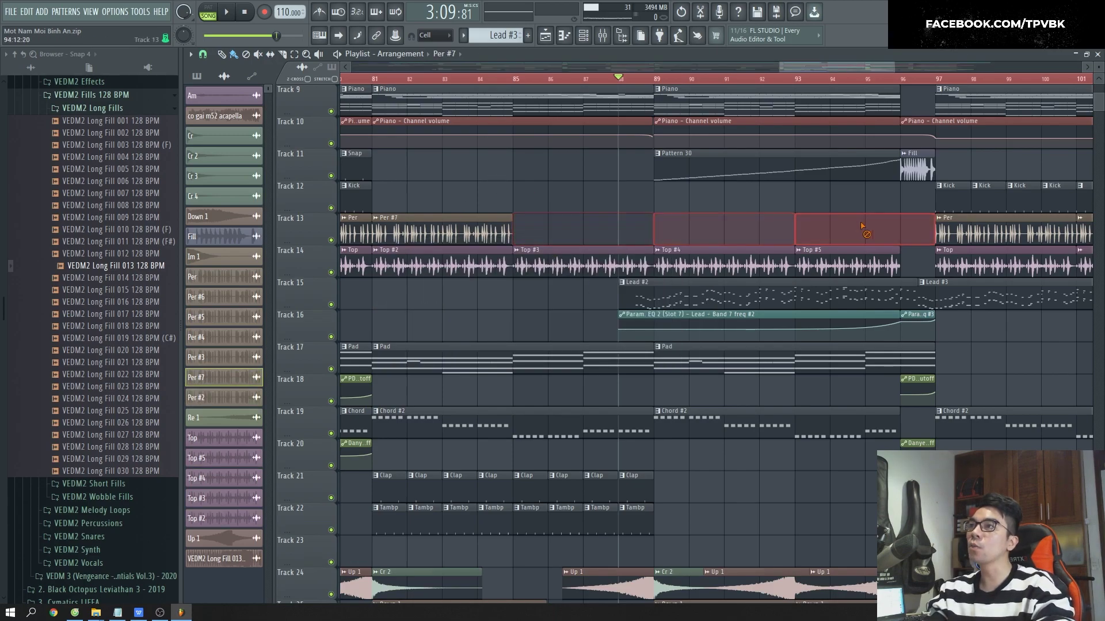
{"action": "left_click_drag", "start_coordinate": [518, 230], "coordinate": [879, 231]}
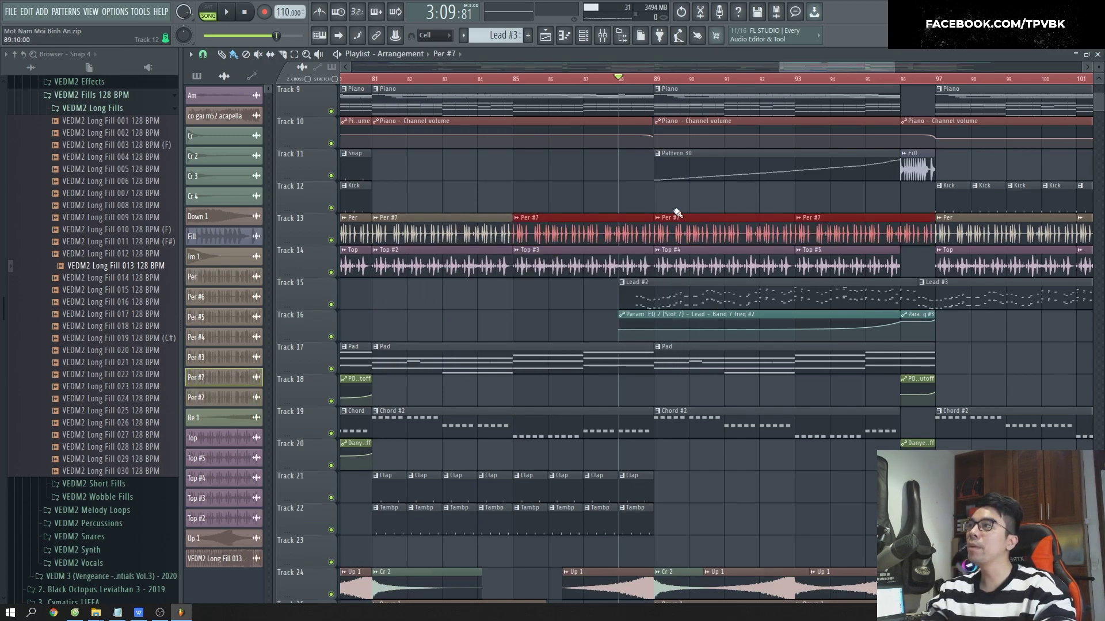
- Delete the Per #7 clips on Track 13 and undo the deletions
{"action": "right_click", "coordinate": [609, 221]}
{"action": "right_click", "coordinate": [489, 236]}
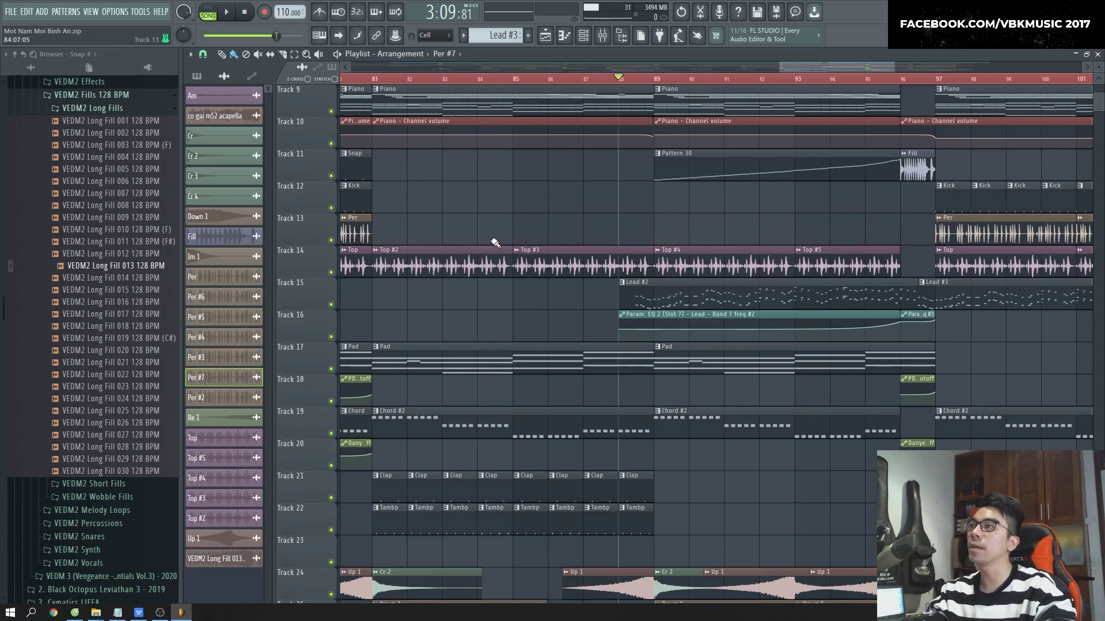
{"action": "key", "text": "ctrl+alt+z"}
{"action": "key", "text": "ctrl+alt+z"}
{"action": "key", "text": "ctrl+alt+z"}
{"action": "key", "text": "ctrl+alt+z"}
{"action": "key", "text": "ctrl+alt+z"}
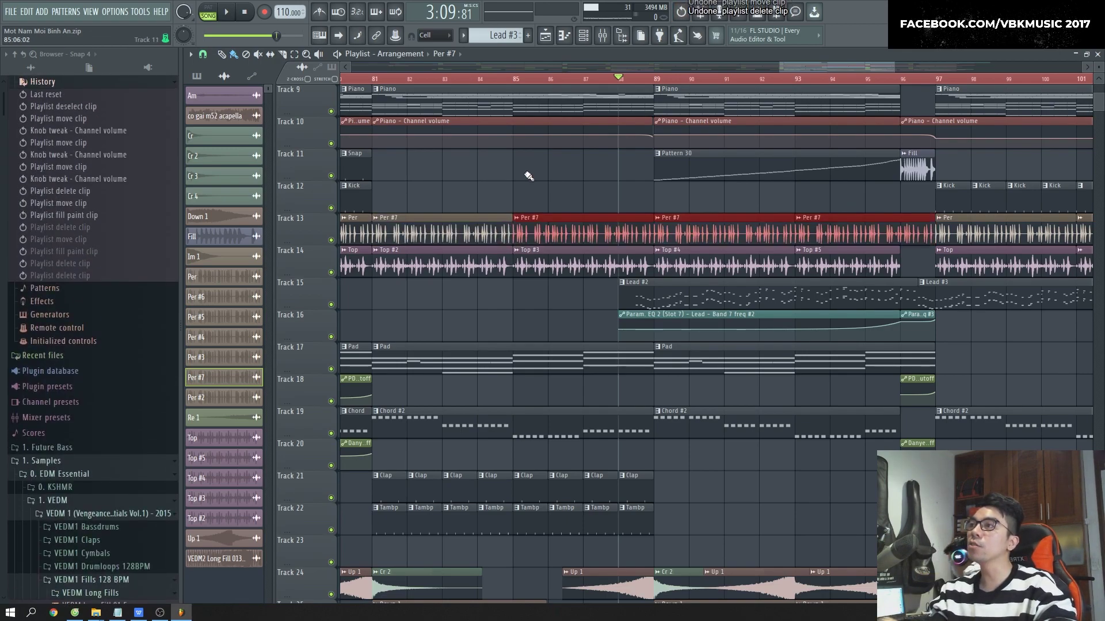
{"action": "right_click", "coordinate": [316, 229]}
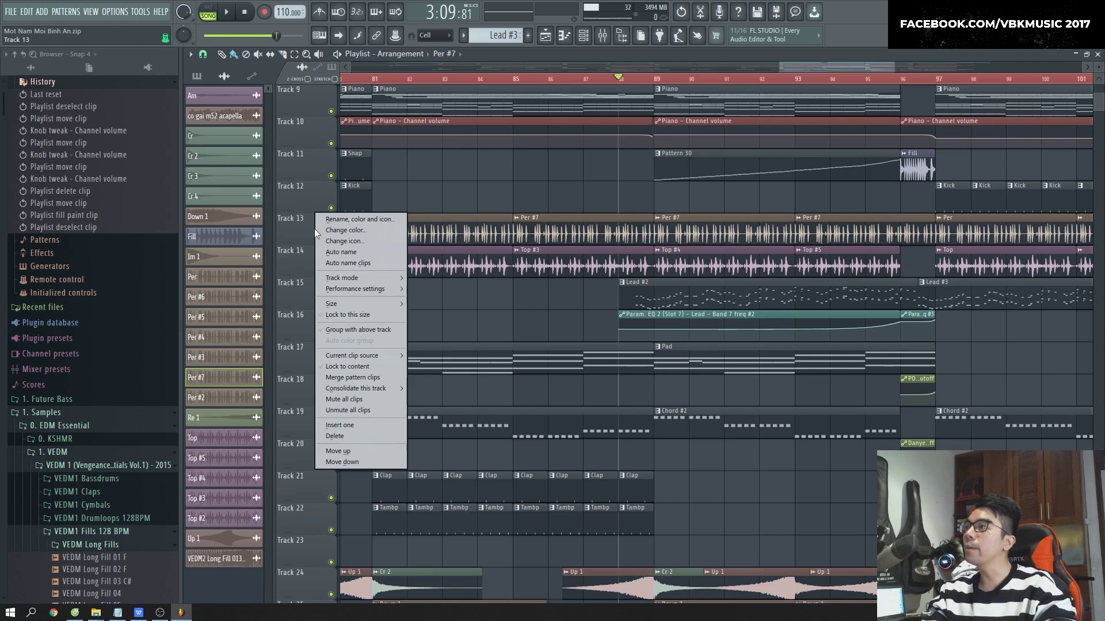
{"action": "left_click", "coordinate": [305, 230]}
{"action": "scroll", "coordinate": [305, 230], "scroll_direction": "down", "scroll_amount": 2}
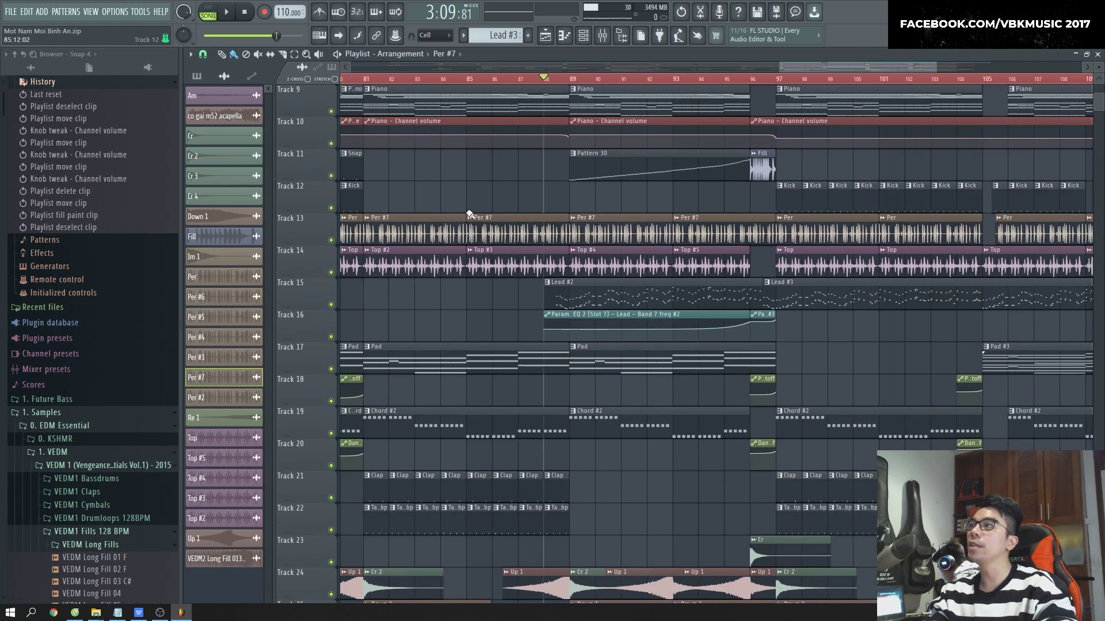
{"action": "right_click", "coordinate": [301, 231]}
{"action": "left_click", "coordinate": [440, 191]}
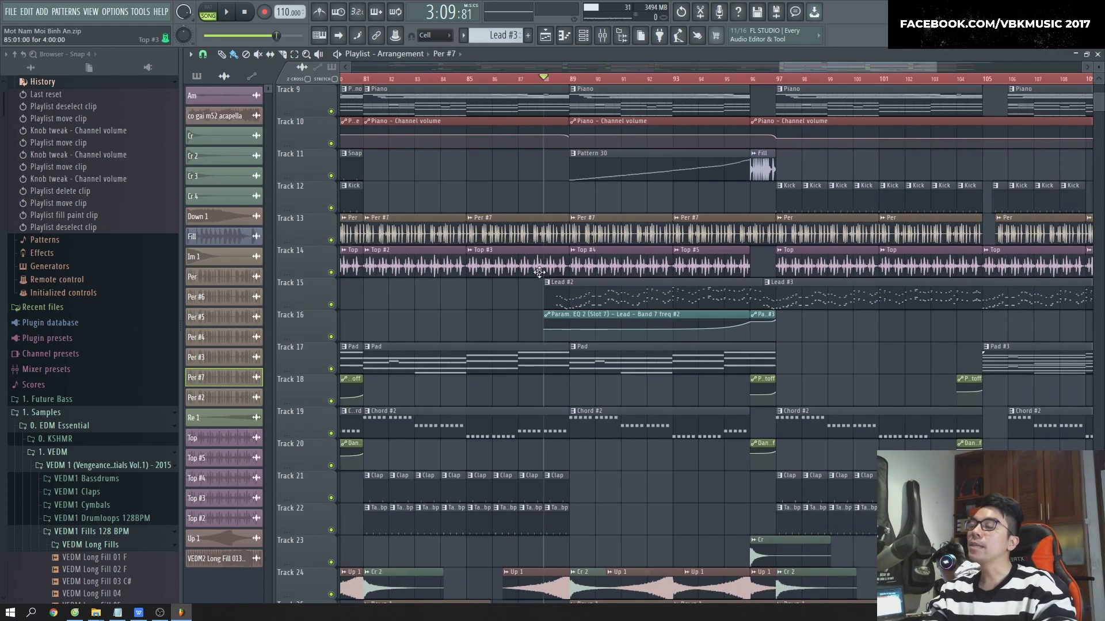
- Select the Chord #2, Clap and Tambp clips from bar 49 on Tracks 19, 21 and 22 and clear the selection
{"action": "scroll", "coordinate": [439, 316], "scroll_direction": "down", "scroll_amount": 3}
{"action": "scroll", "coordinate": [439, 316], "scroll_direction": "down", "scroll_amount": 4}
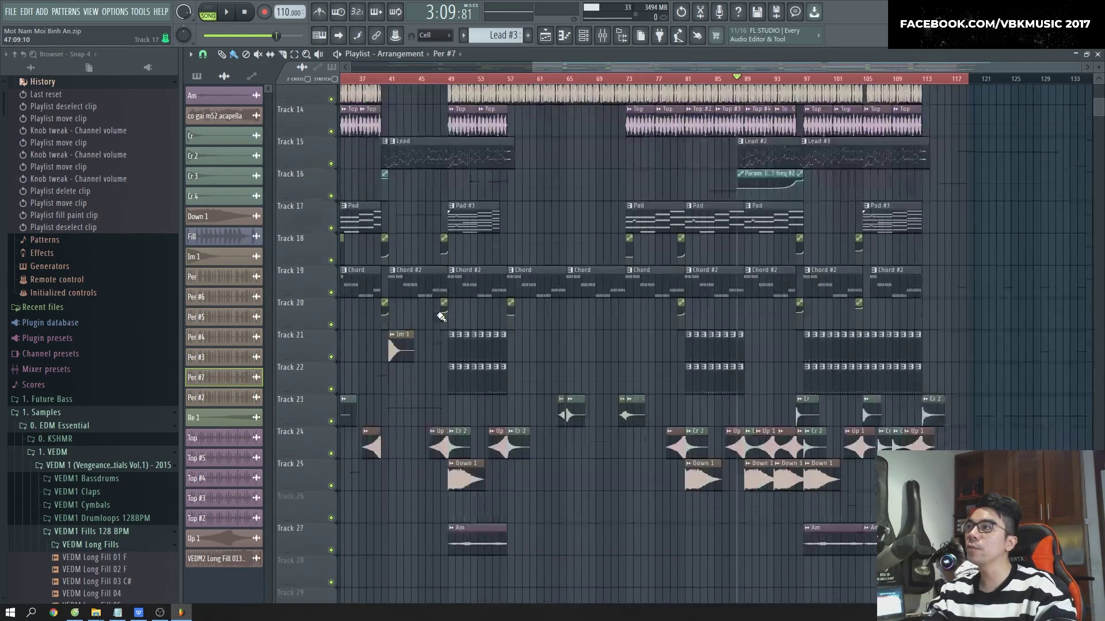
{"action": "scroll", "coordinate": [518, 374], "scroll_direction": "up", "scroll_amount": 3}
{"action": "left_click_drag", "start_coordinate": [529, 239], "coordinate": [653, 377]}
{"action": "scroll", "coordinate": [580, 359], "scroll_direction": "up", "scroll_amount": 4}
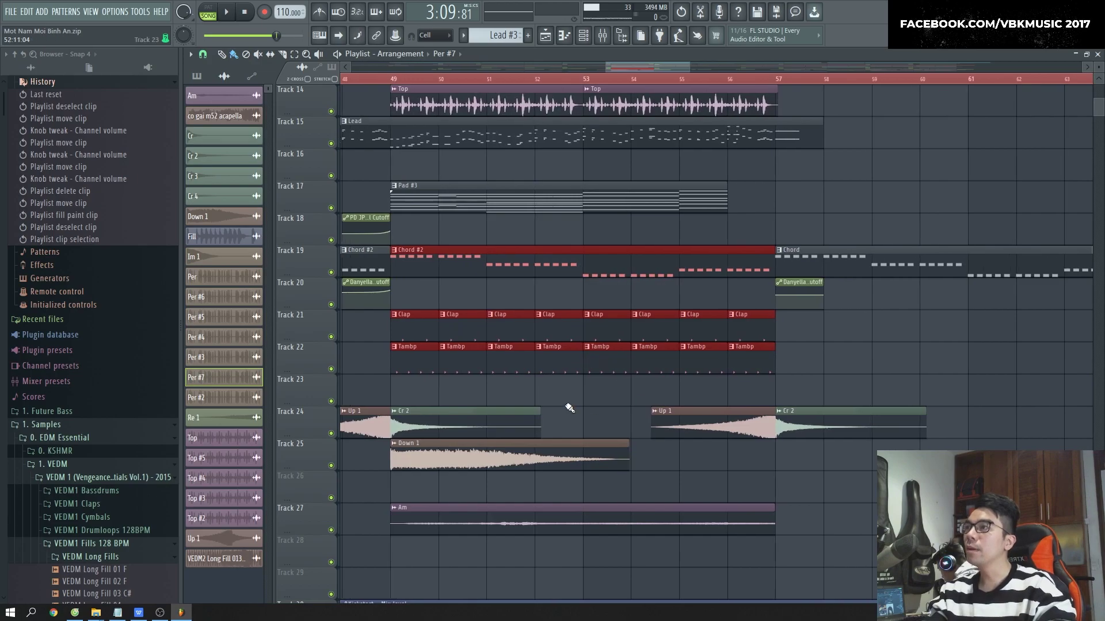
{"action": "left_click", "coordinate": [803, 376]}
- Move the Tambp clips from bar 49 on Track 22 upward in the playlist and undo the move
{"action": "left_click_drag", "start_coordinate": [374, 341], "coordinate": [816, 376]}
{"action": "left_click_drag", "start_coordinate": [415, 367], "coordinate": [417, 263]}
{"action": "key", "text": "ctrl+z"}
{"action": "key", "text": "ctrl+z"}
{"action": "key", "text": "ctrl+z"}
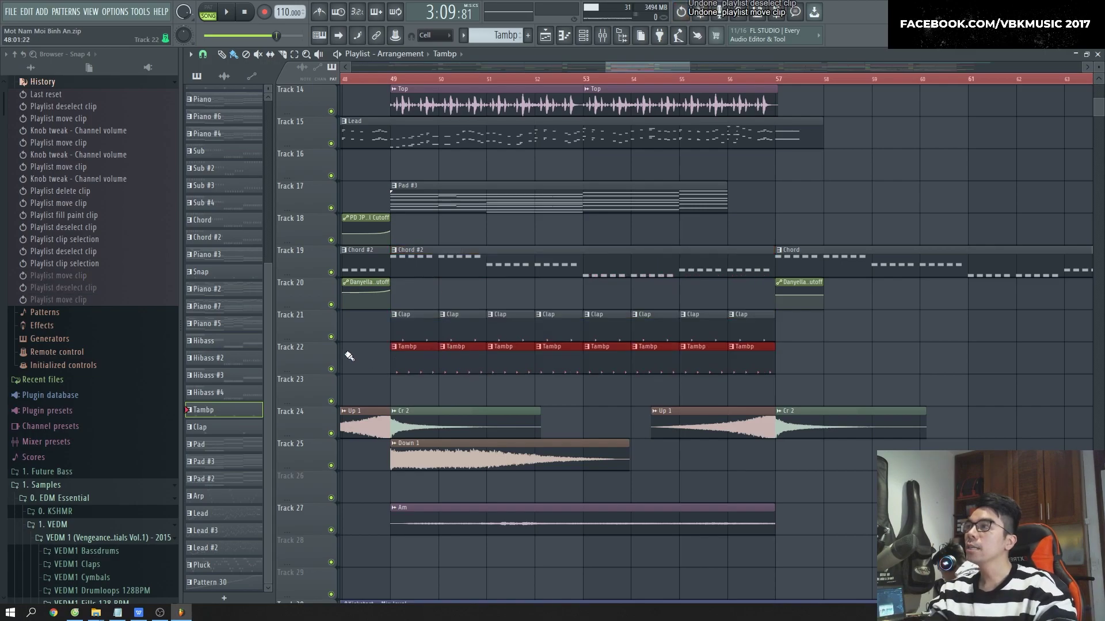
{"action": "key", "text": "Delete"}
- Consolidate the Chord #2, Clap and Tambp clips from bar 49 from the selection start, rendering them to a 16Bit int stereo WAV
{"action": "left_click_drag", "start_coordinate": [391, 406], "coordinate": [772, 246]}
{"action": "left_click", "coordinate": [191, 54]}
{"action": "mouse_move", "coordinate": [199, 79]}
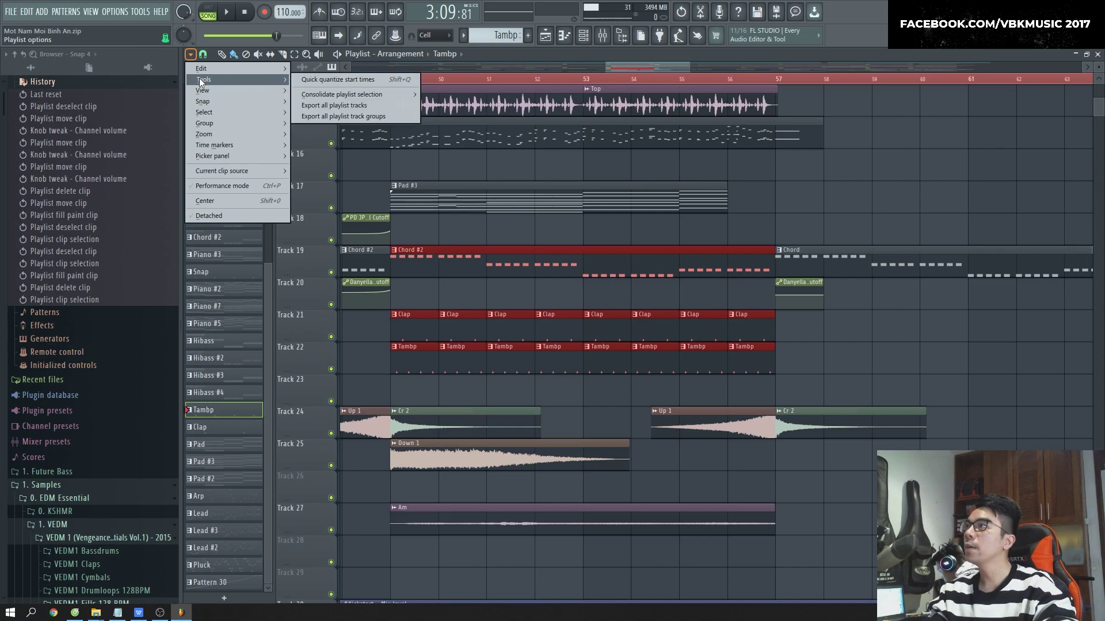
{"action": "mouse_move", "coordinate": [316, 94]}
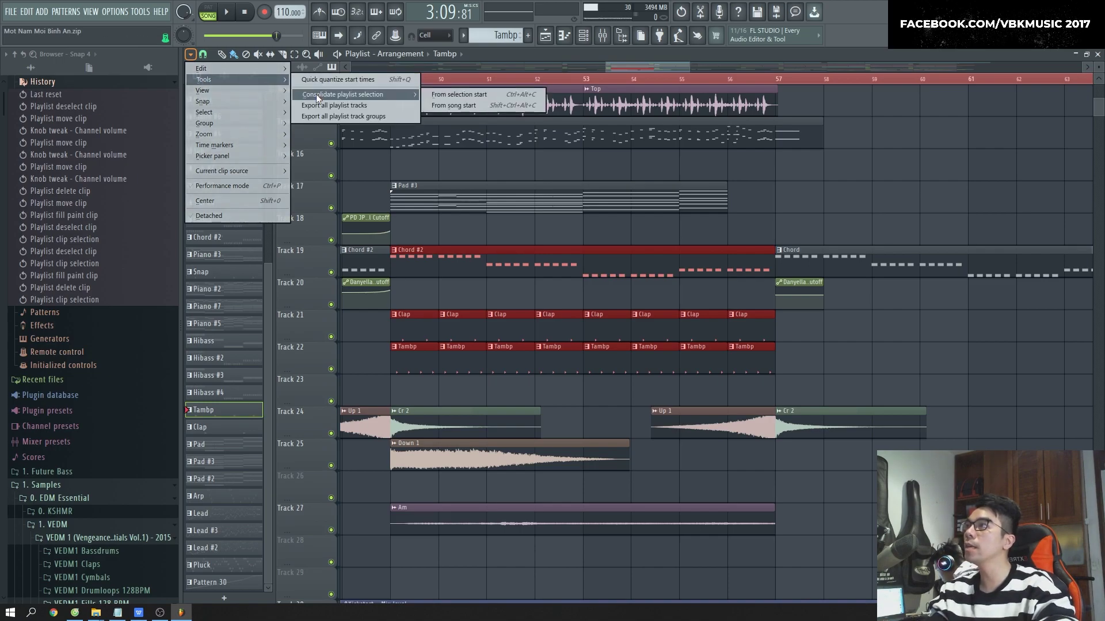
{"action": "left_click", "coordinate": [455, 95]}
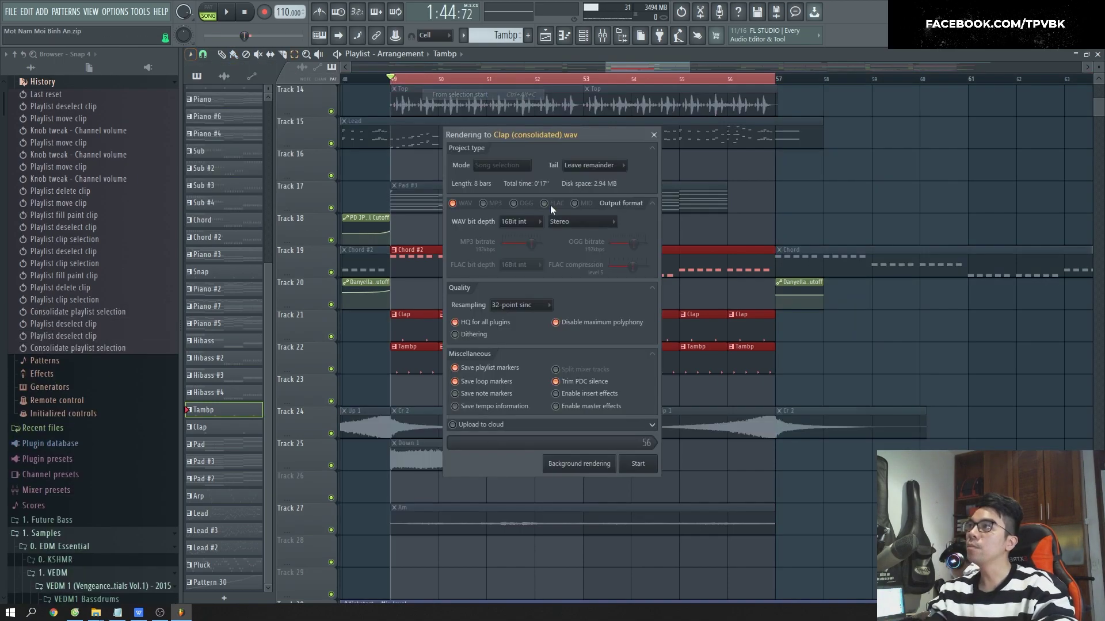
{"action": "left_click", "coordinate": [635, 464]}
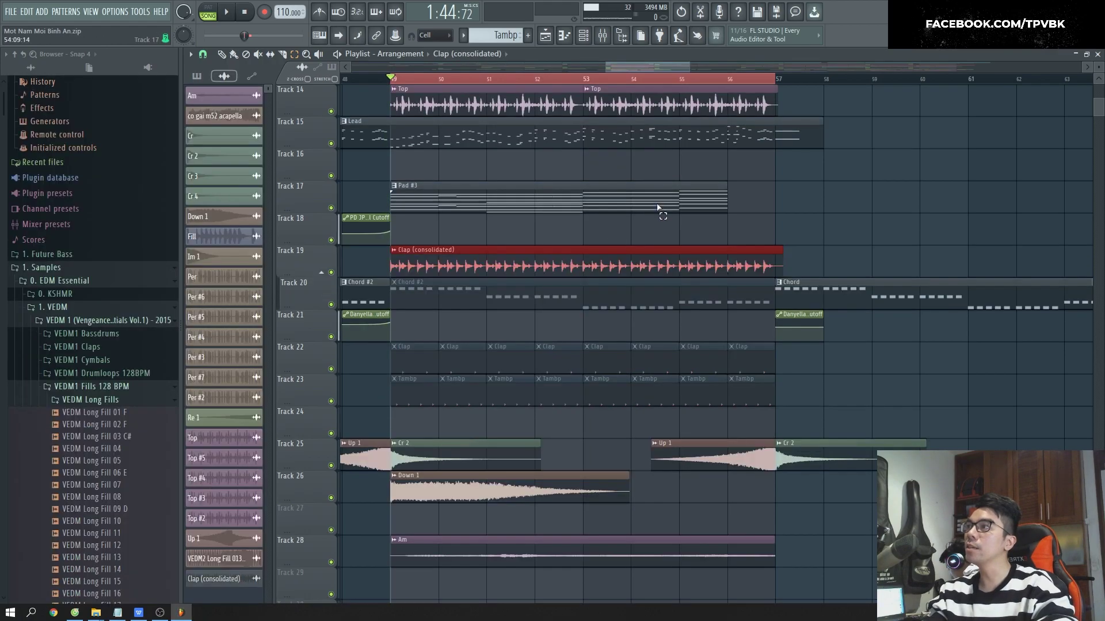
- Solo Track 19, play back the Clap (consolidated) clip from bar 49, and clear the selection of the muted source clips
{"action": "left_click_drag", "start_coordinate": [407, 438], "coordinate": [766, 278]}
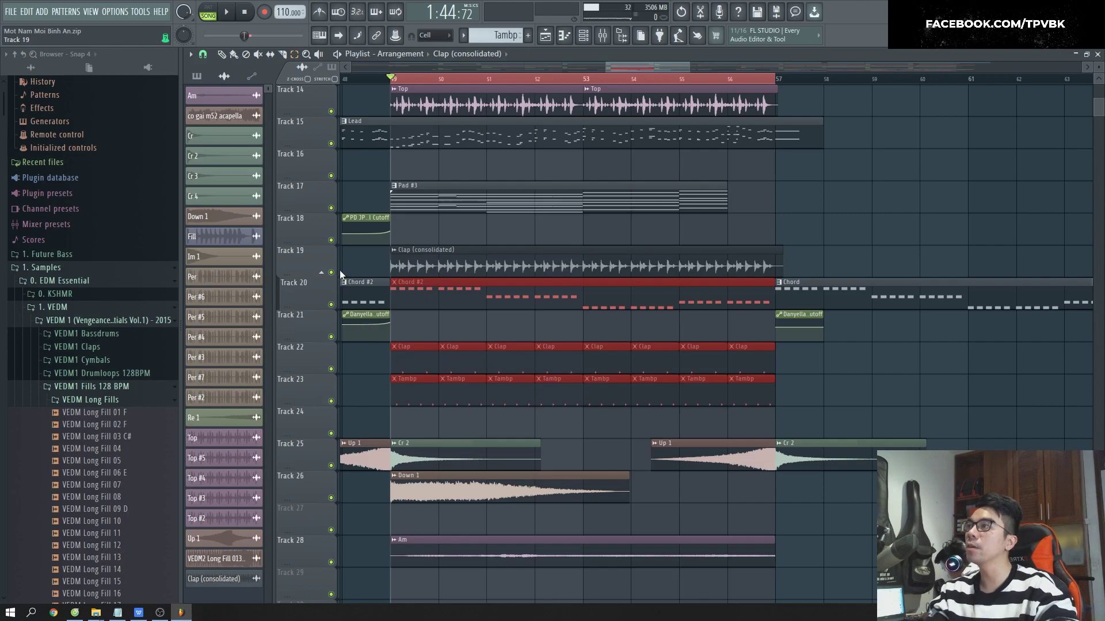
{"action": "left_click", "coordinate": [361, 265]}
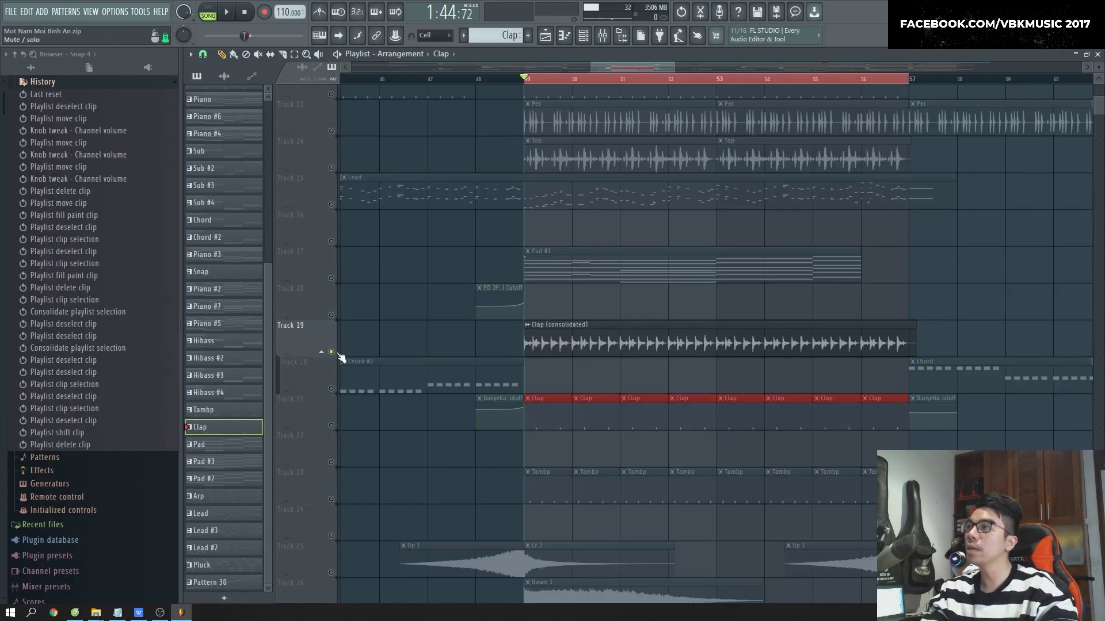
{"action": "key", "text": "space"}
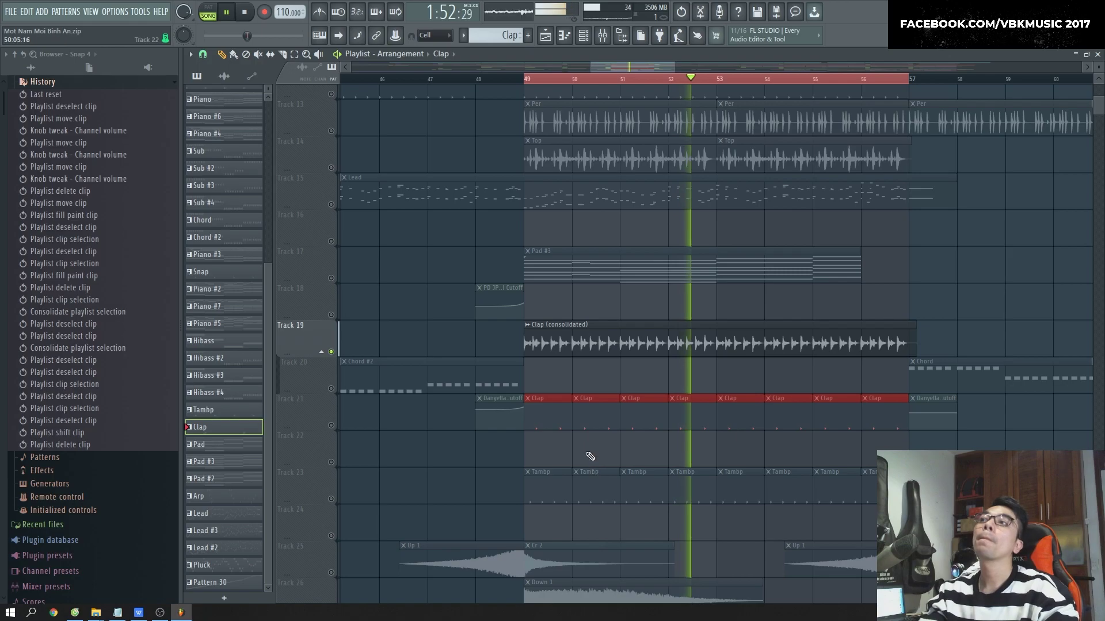
{"action": "key", "text": "space"}
{"action": "left_click", "coordinate": [458, 333]}
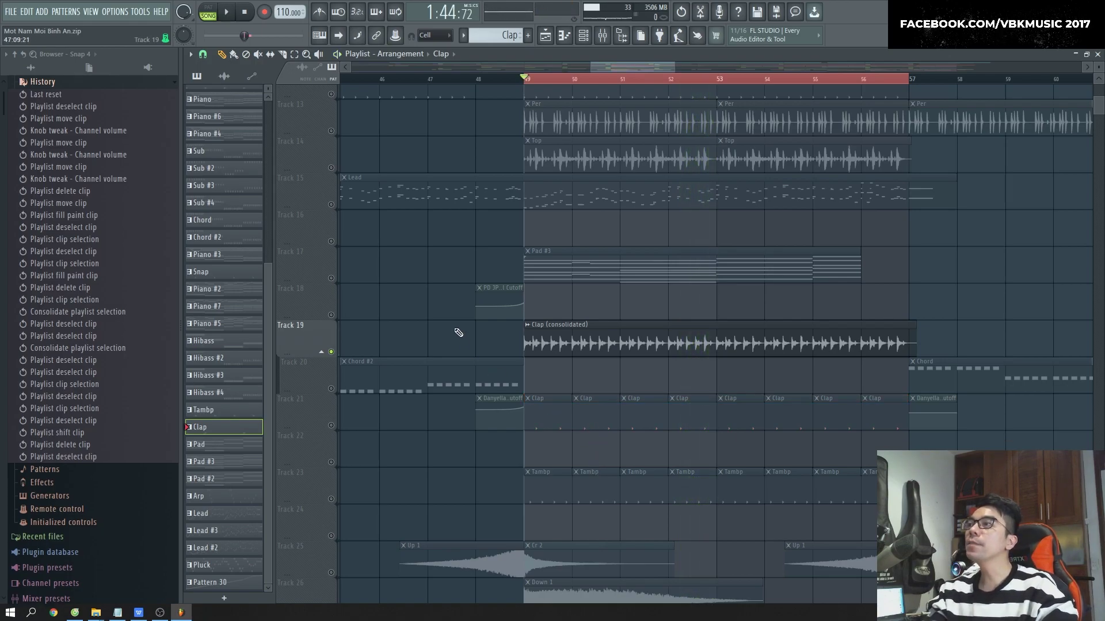